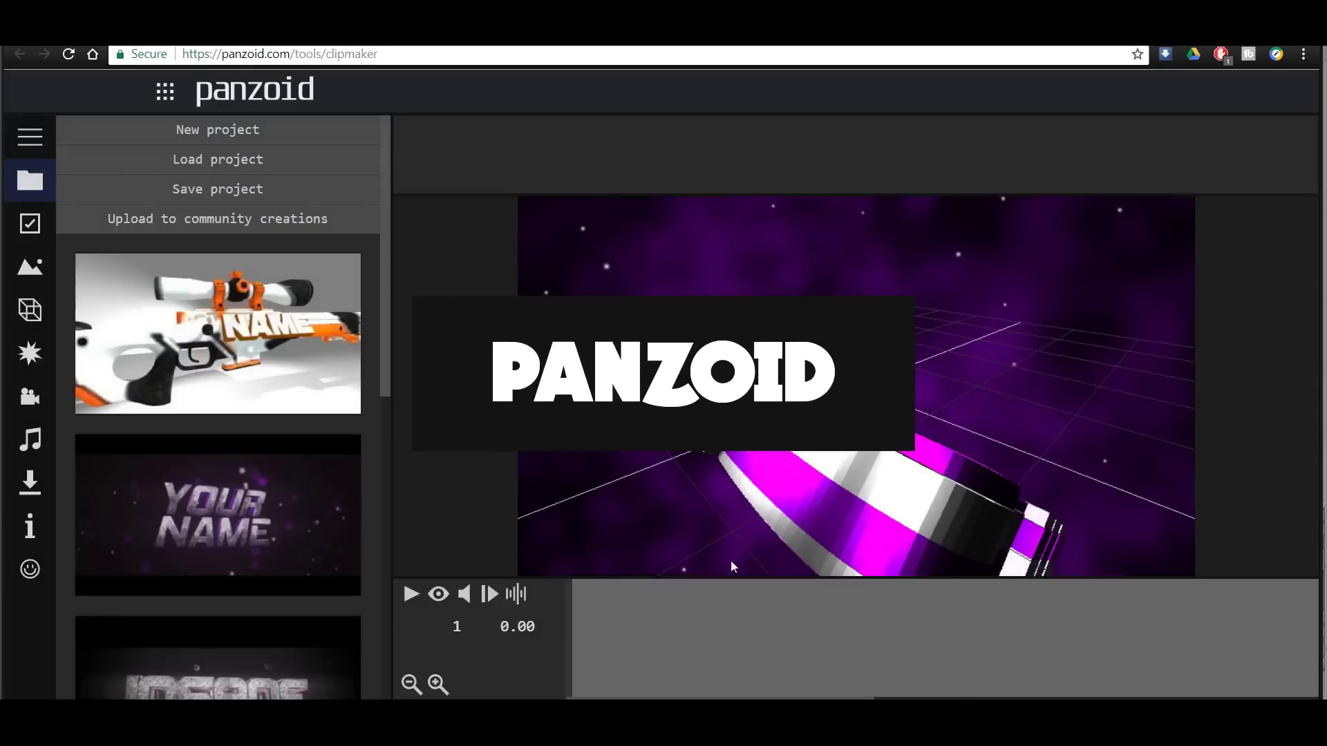
Start playing Panzoid's default 3D 'YOUR NAME' intro in the preview.
click(412, 596)
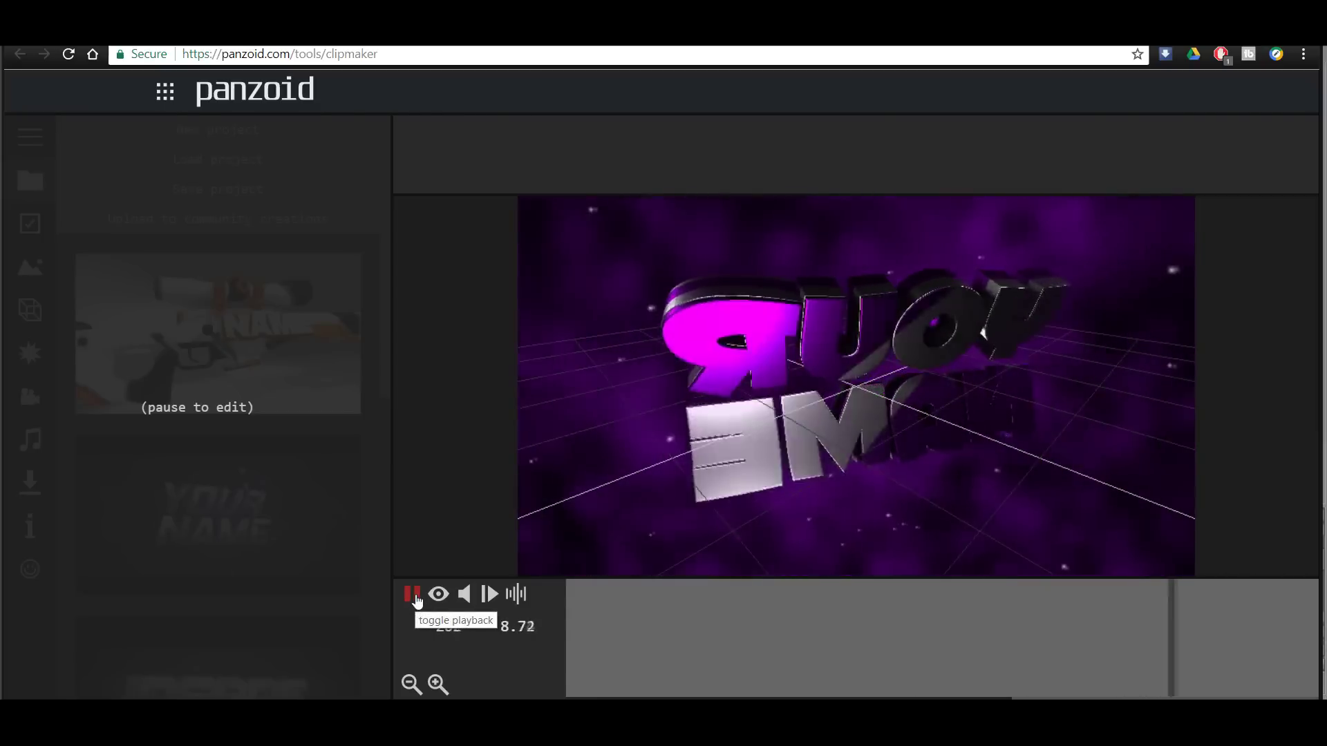
Pause the intro preview at frame 69 (2.27 s) and show the scene's 3D objects list.
click(413, 596)
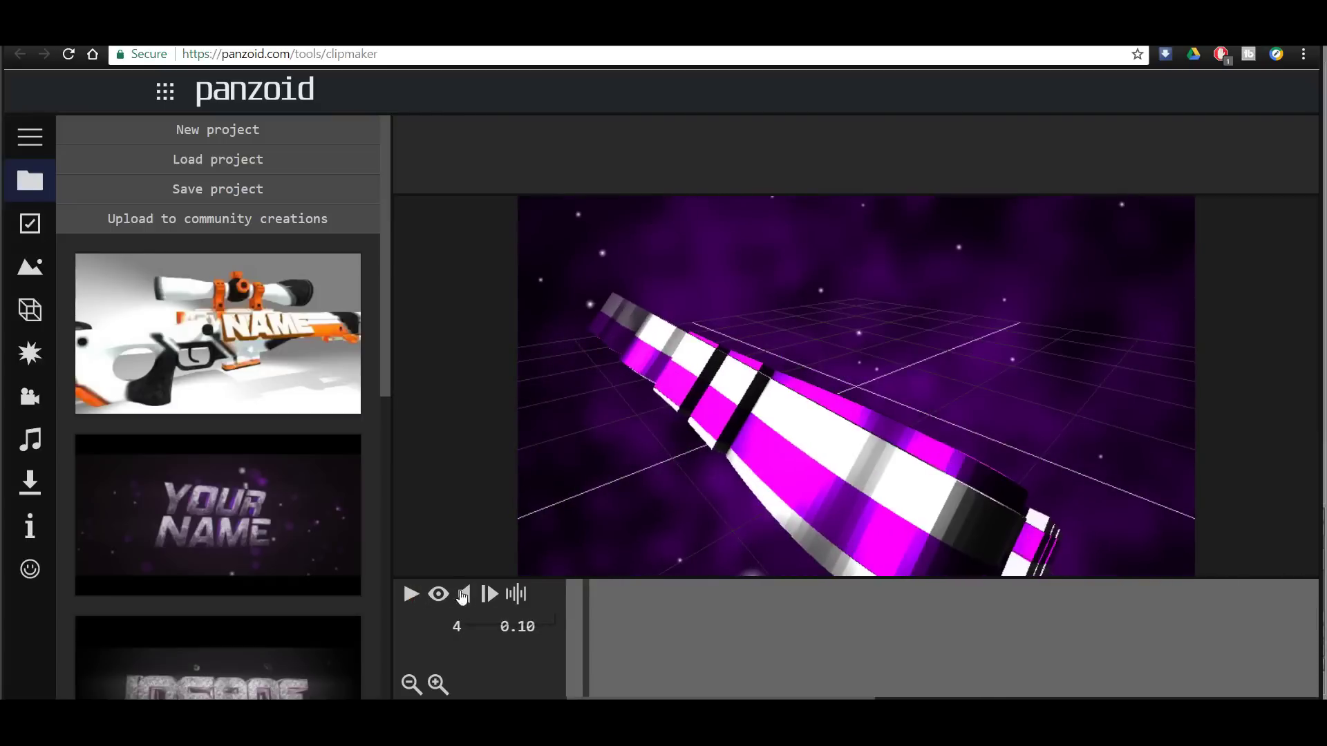
click(411, 596)
click(411, 596)
click(412, 596)
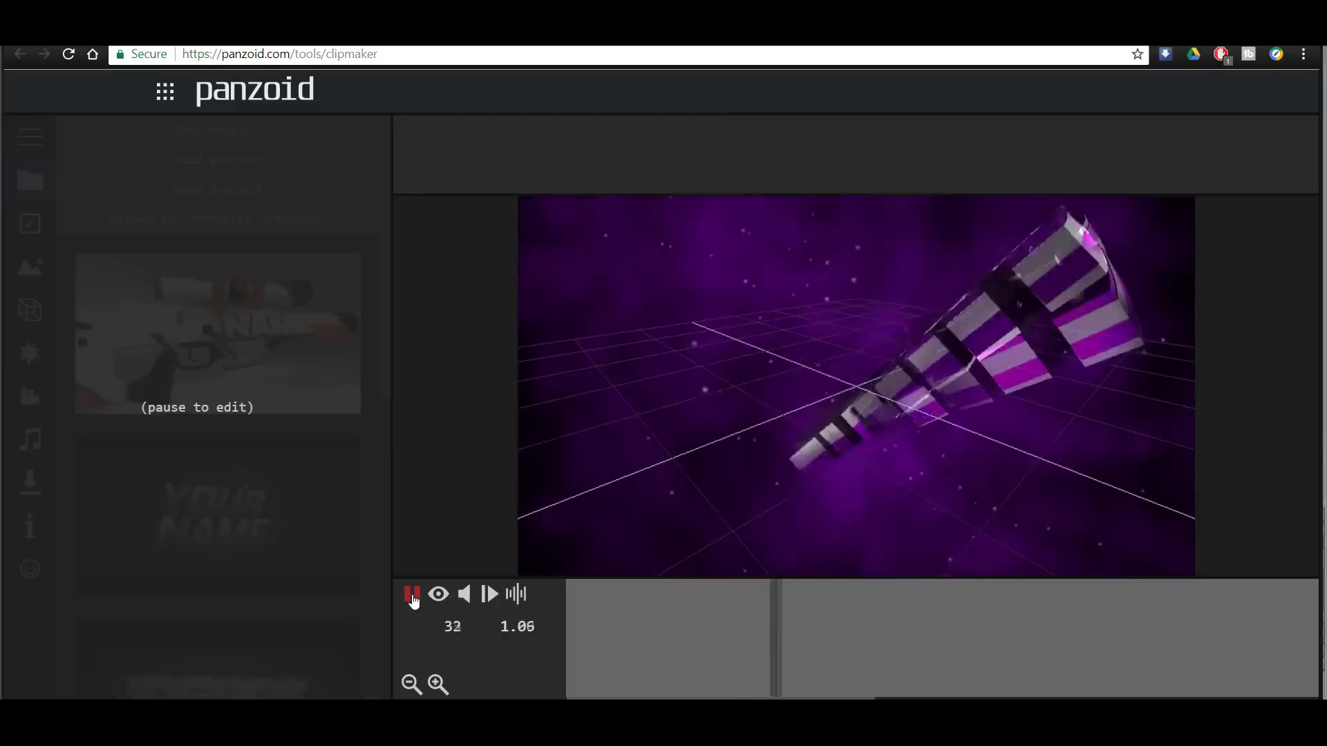
click(411, 596)
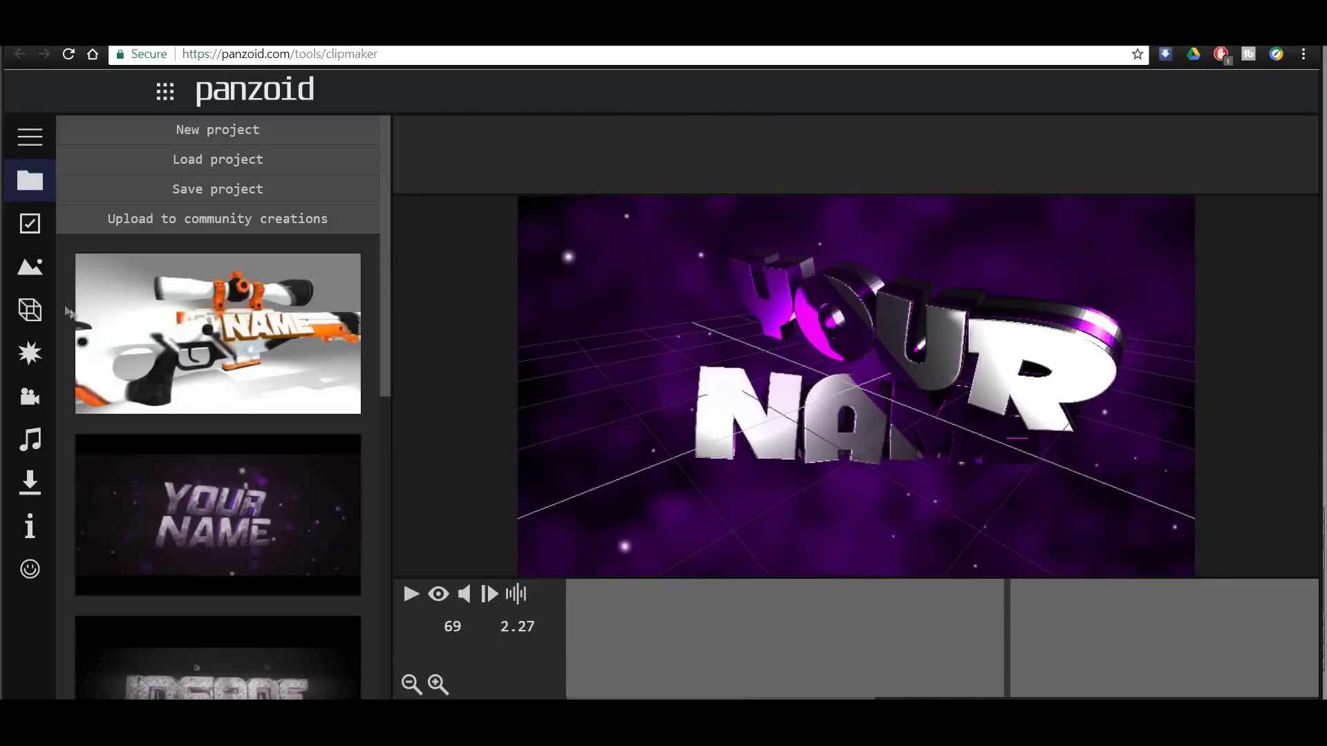
click(32, 312)
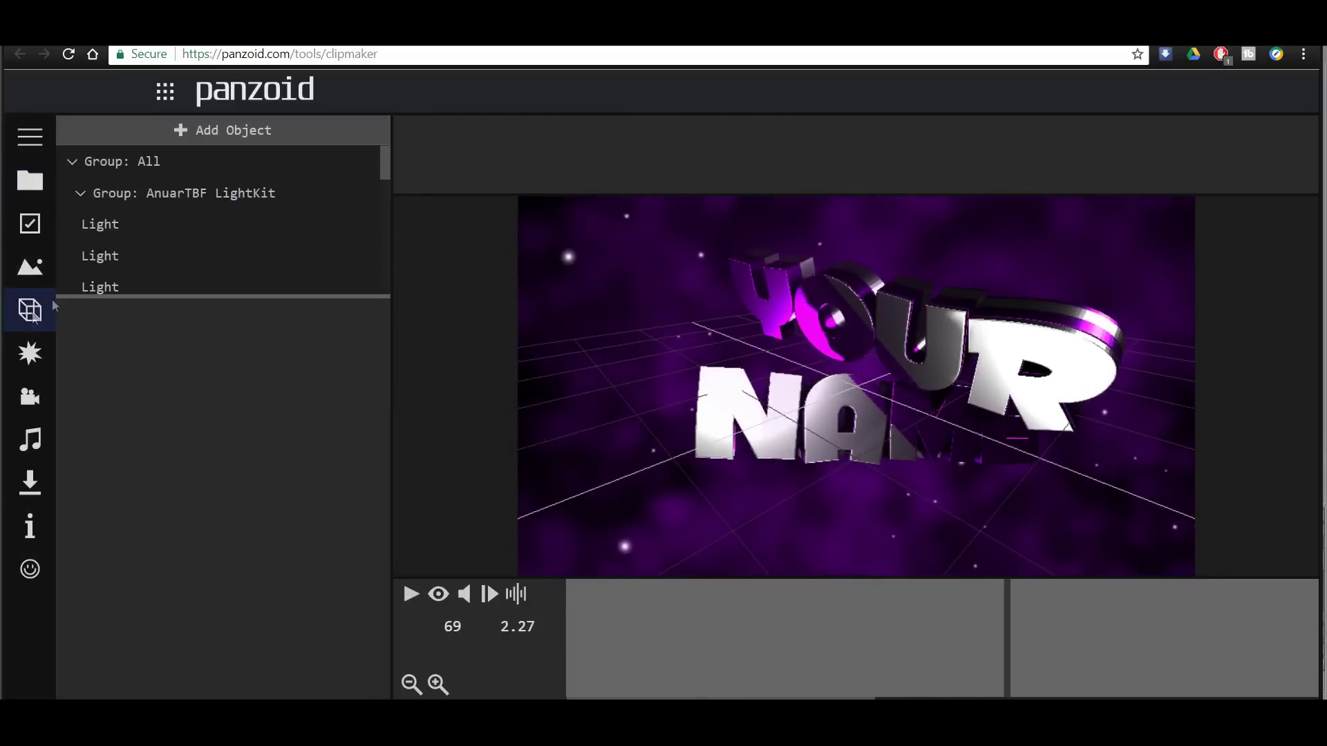
Change both 'YOUR' text objects to read TEST.
scroll(136, 209, down, 5)
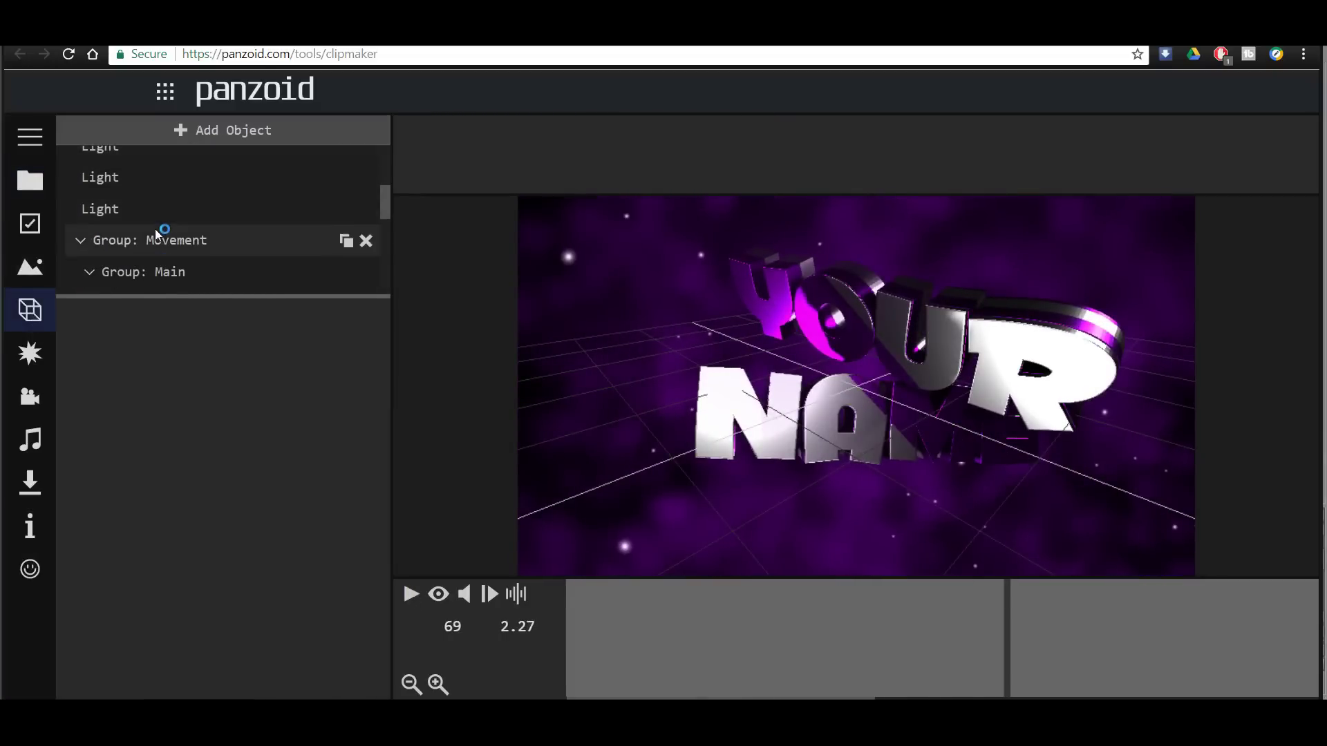
scroll(155, 230, down, 5)
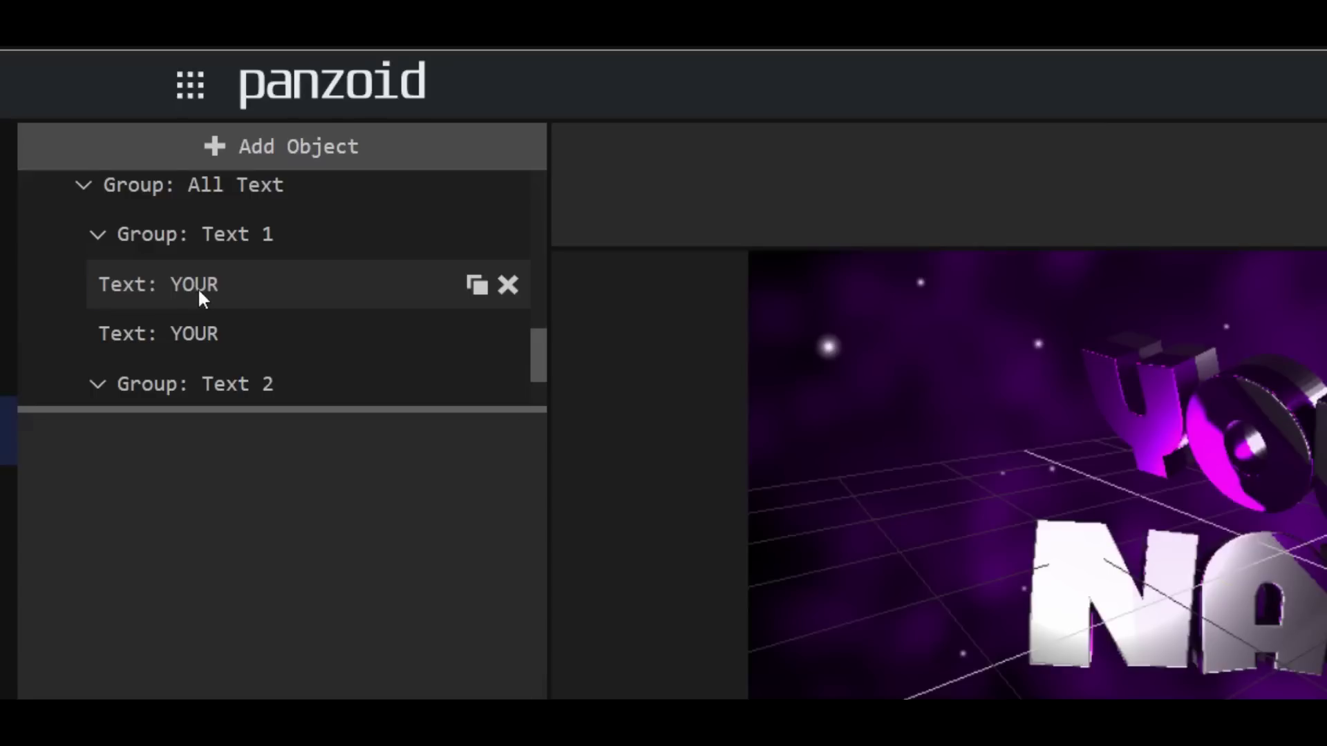
click(197, 286)
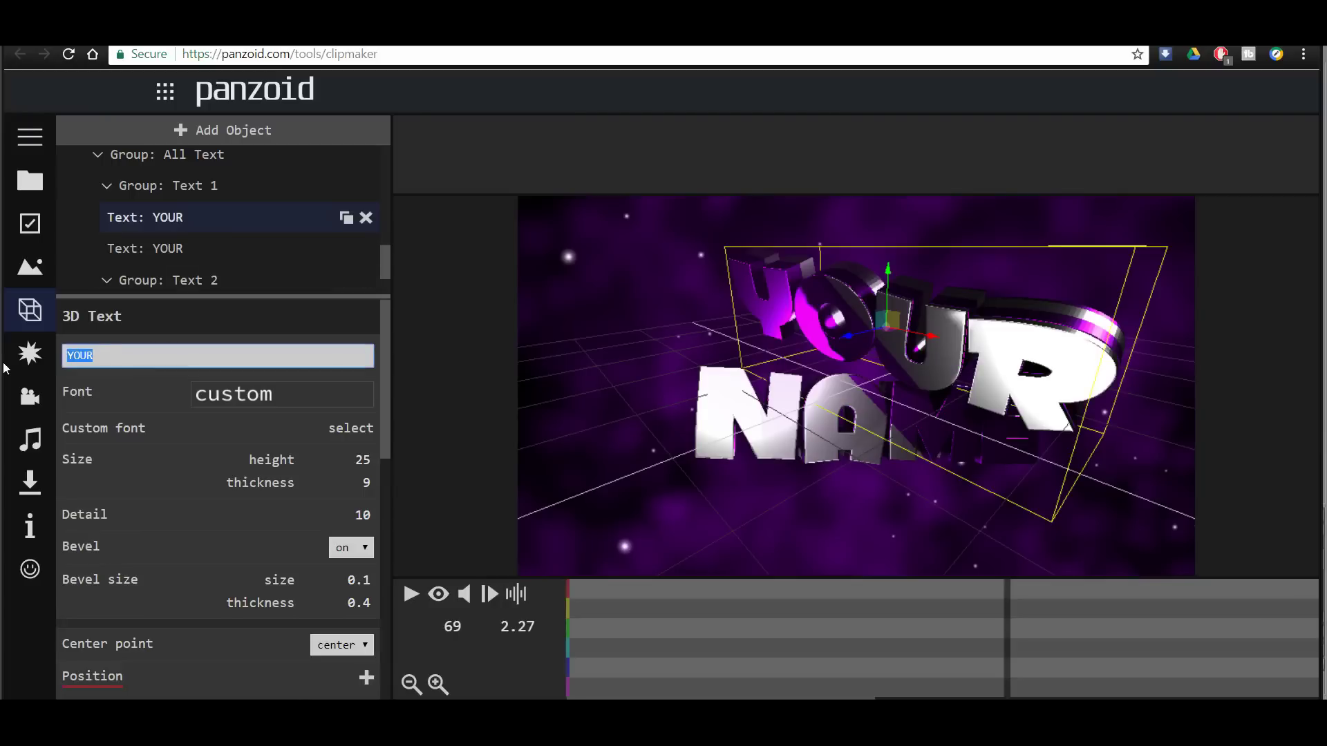
key(Return)
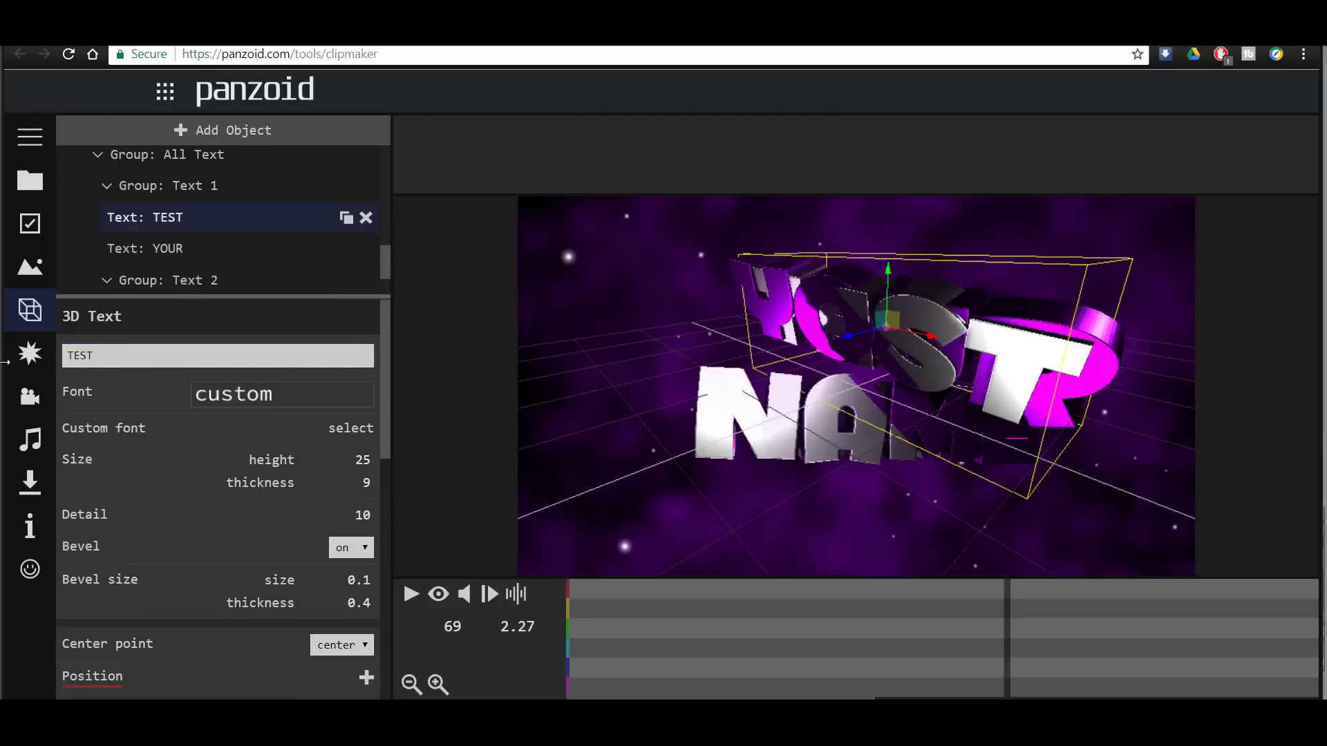
click(172, 250)
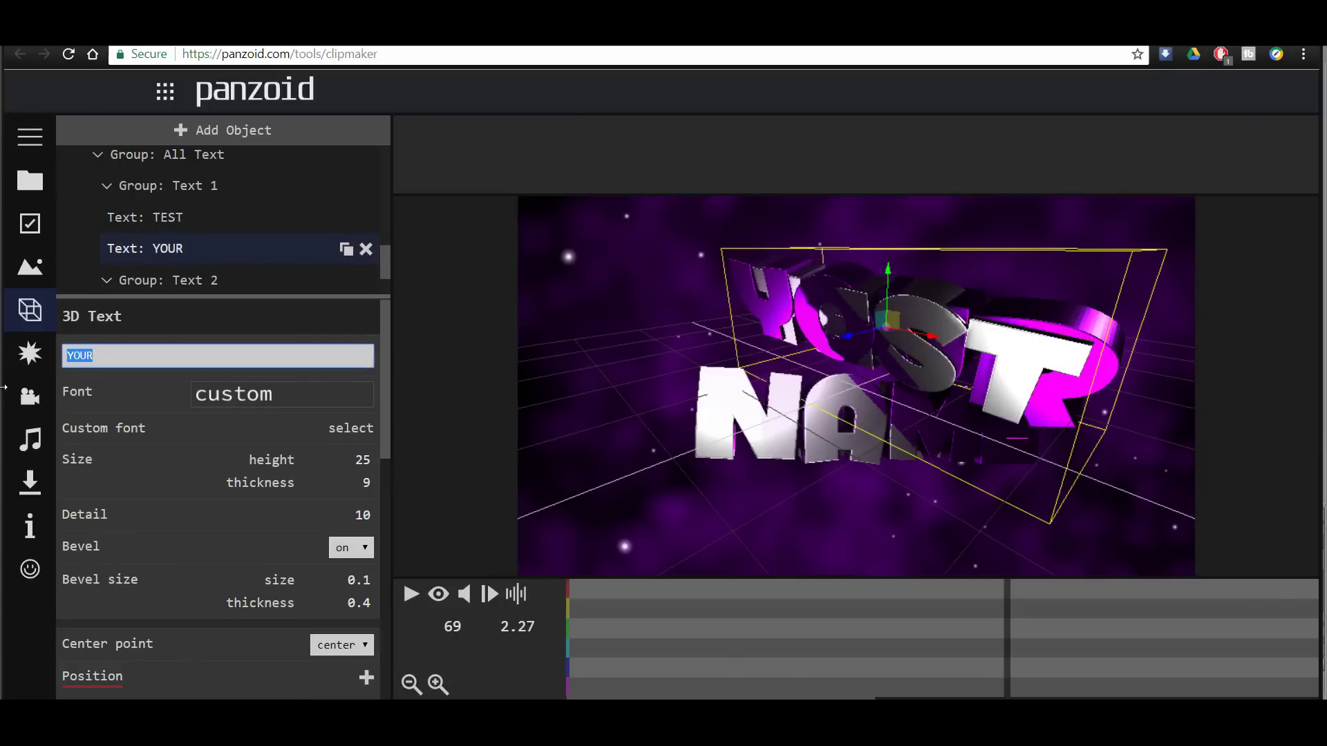
key(Return)
Change both 'NAME' text objects to LMAO and play the updated intro.
scroll(317, 239, down, 1)
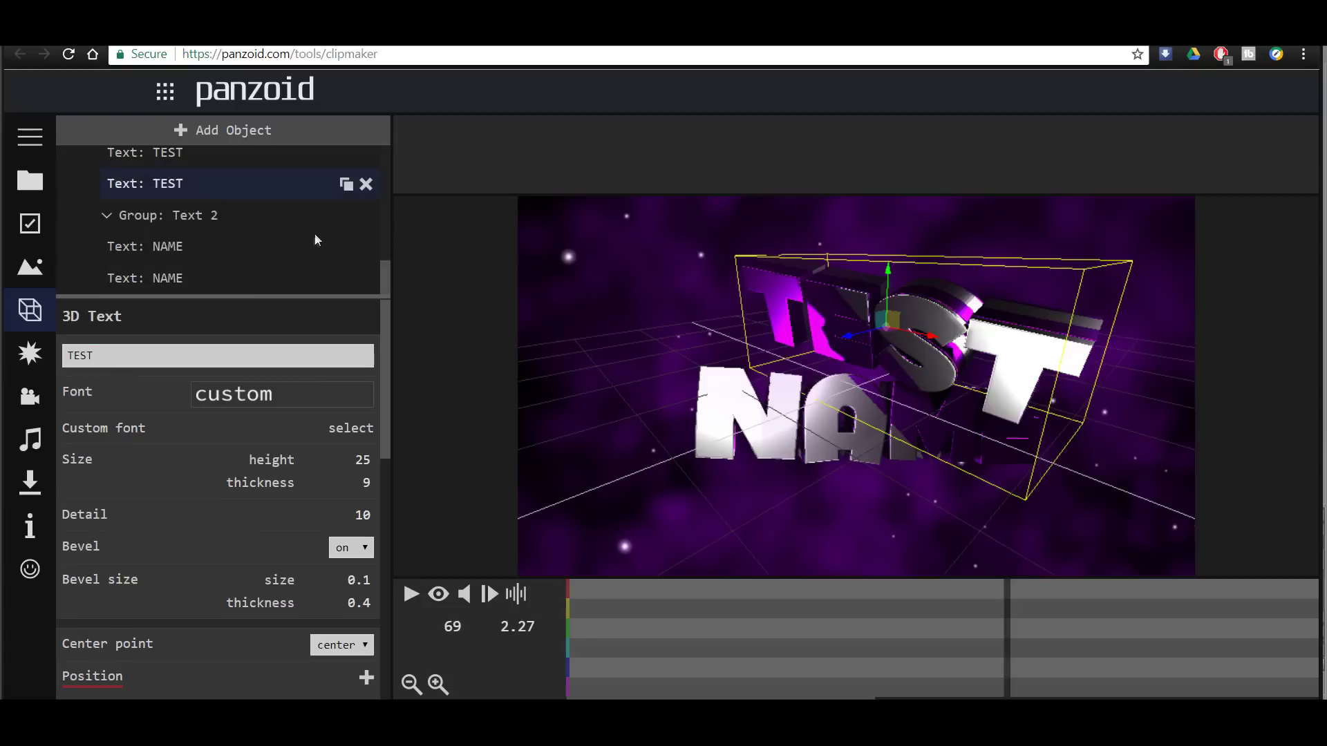
click(222, 257)
text(LM)
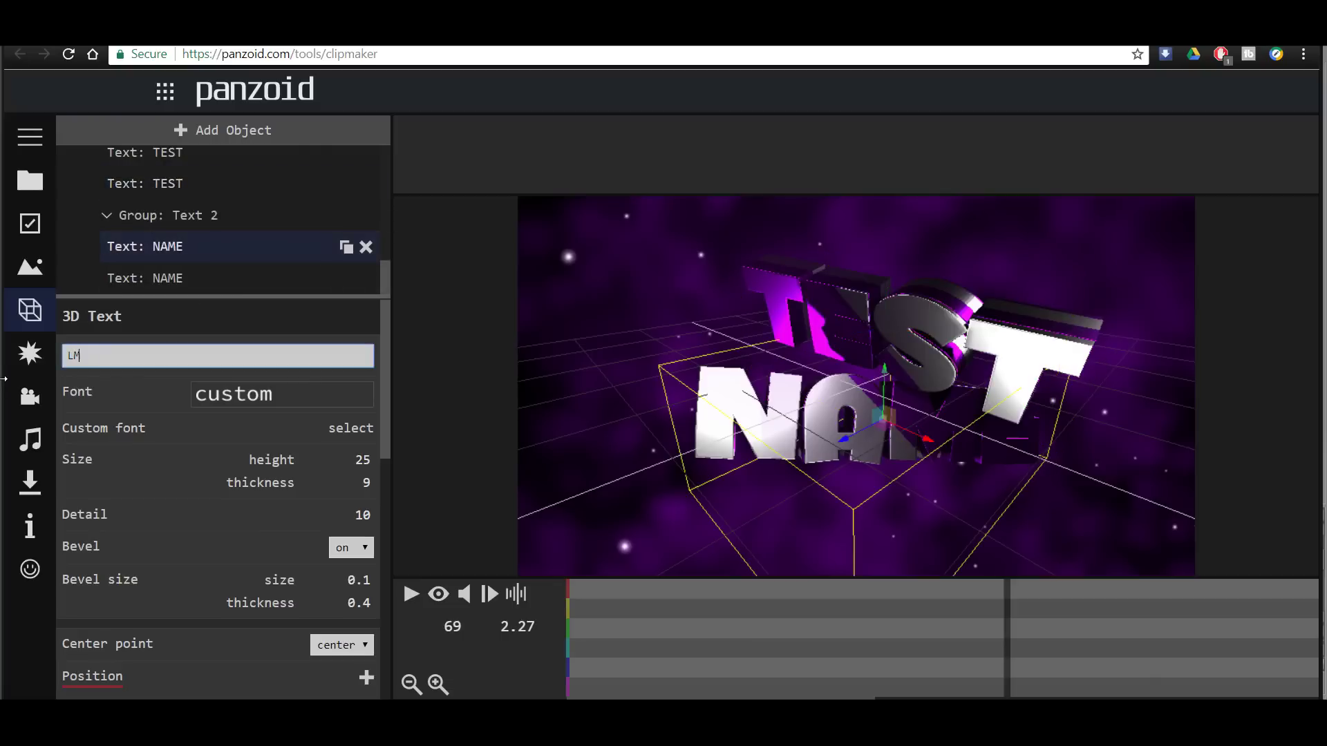
text(AO)
key(Return)
click(166, 278)
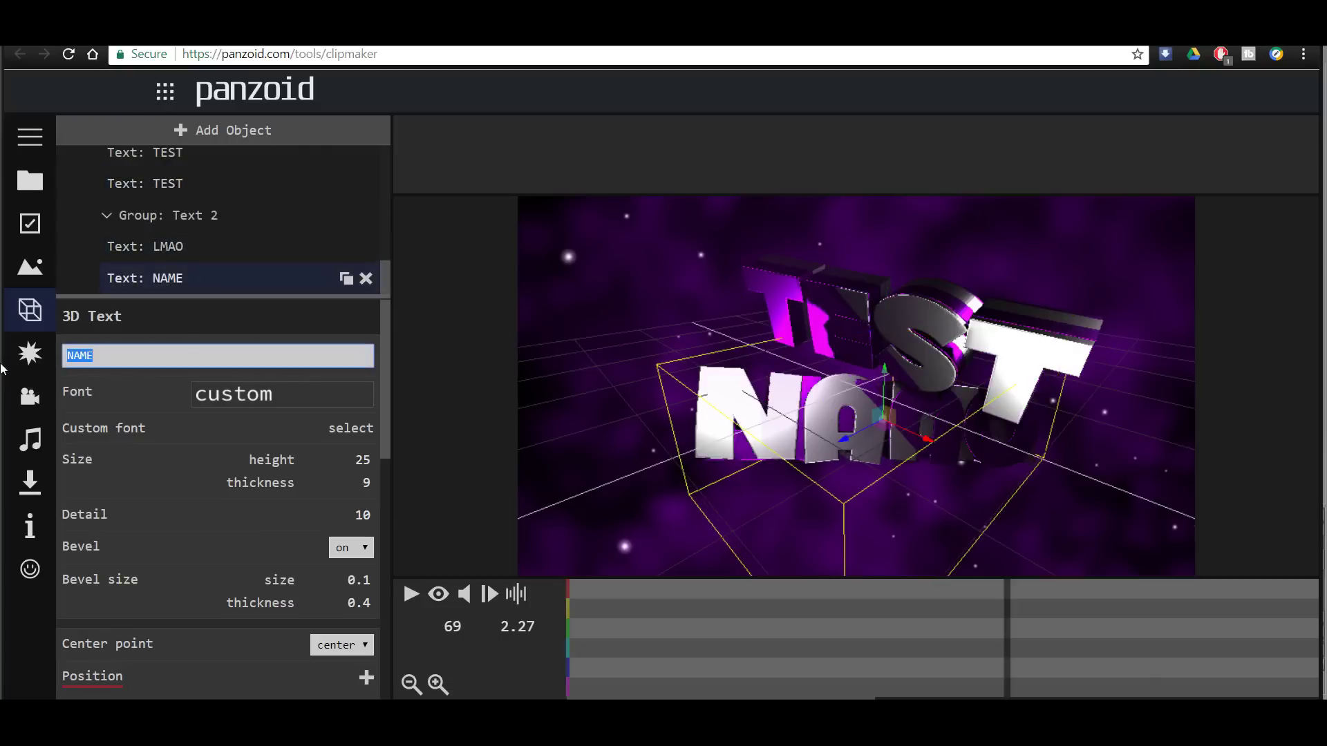
text(LMAO)
key(Return)
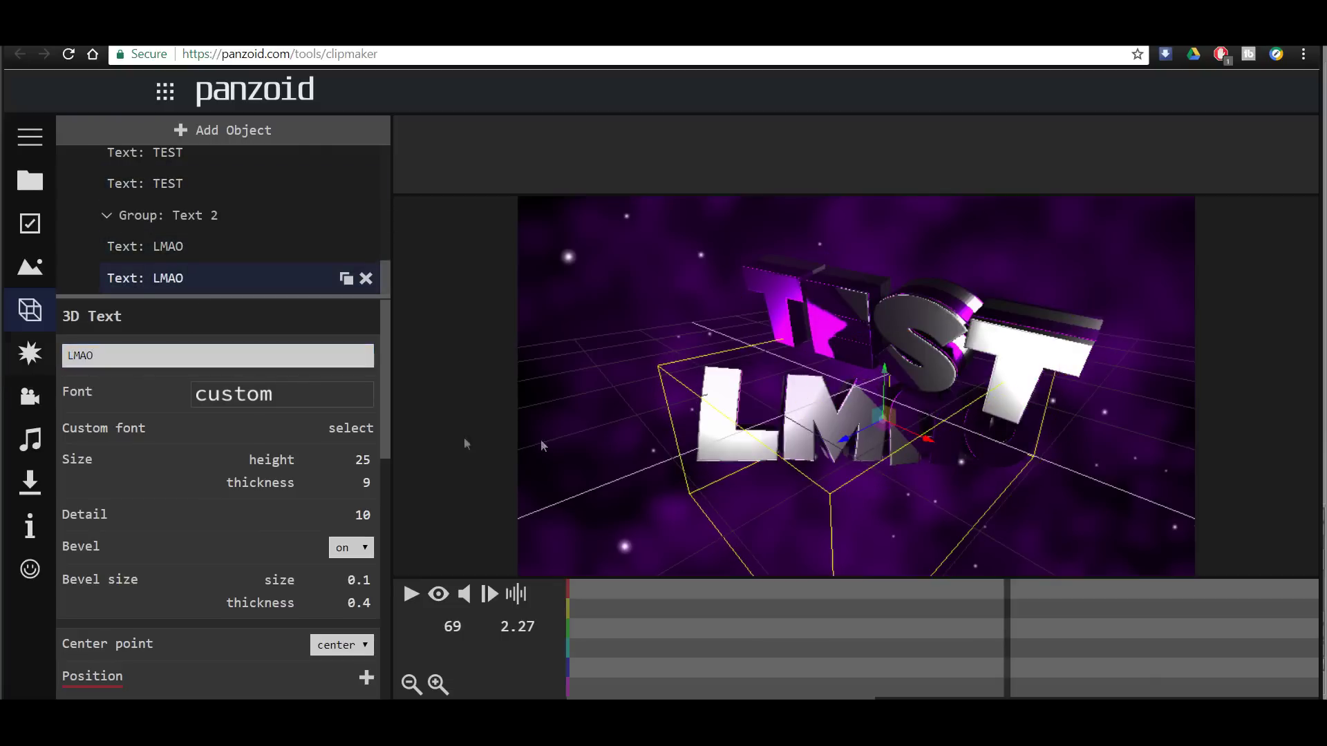
click(411, 595)
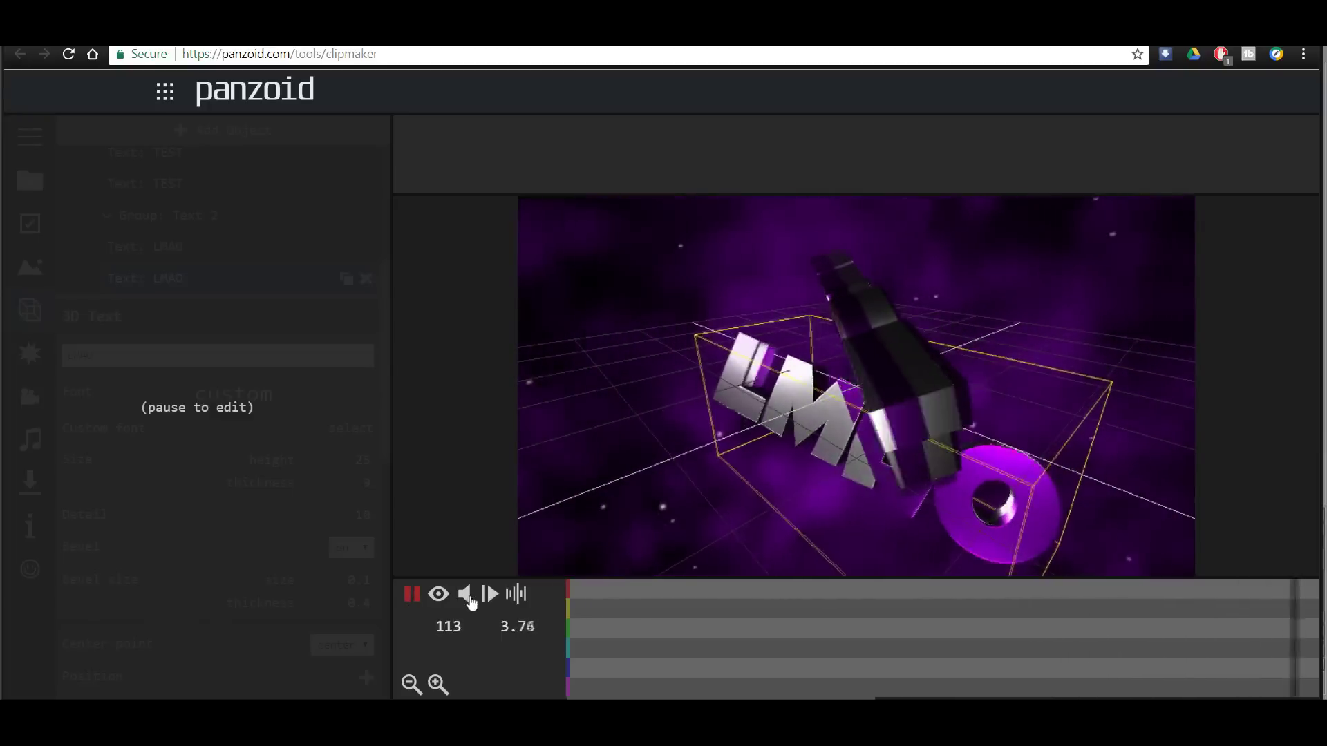
Save the project and render the intro in balanced mode as .mkv (vp8/opus).
click(253, 191)
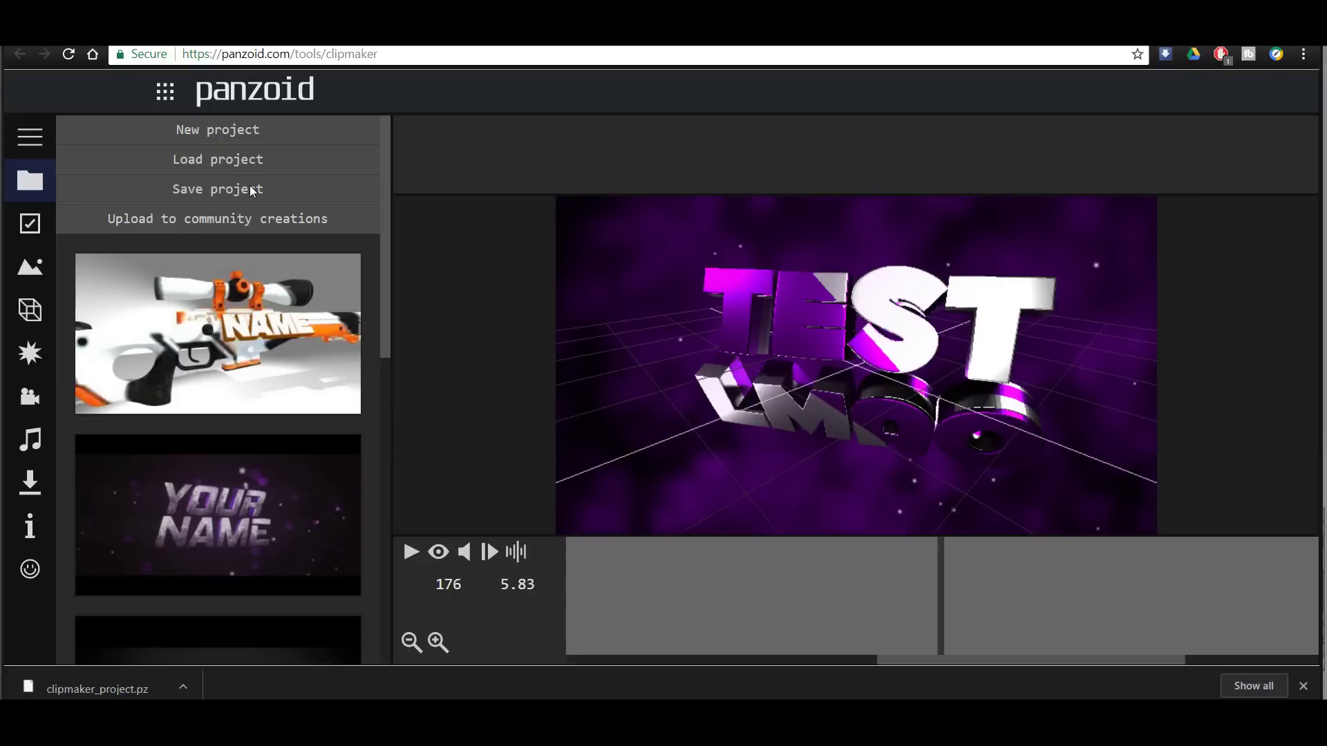
click(25, 491)
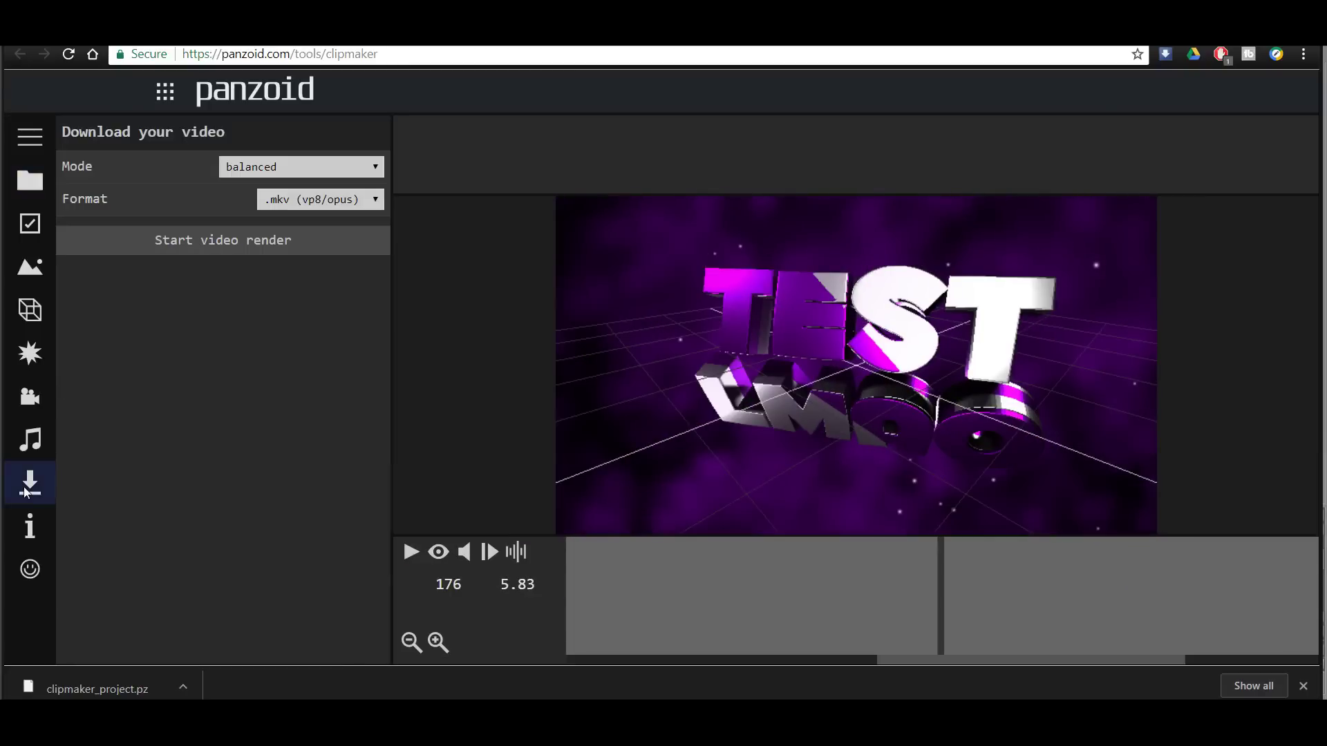
click(286, 168)
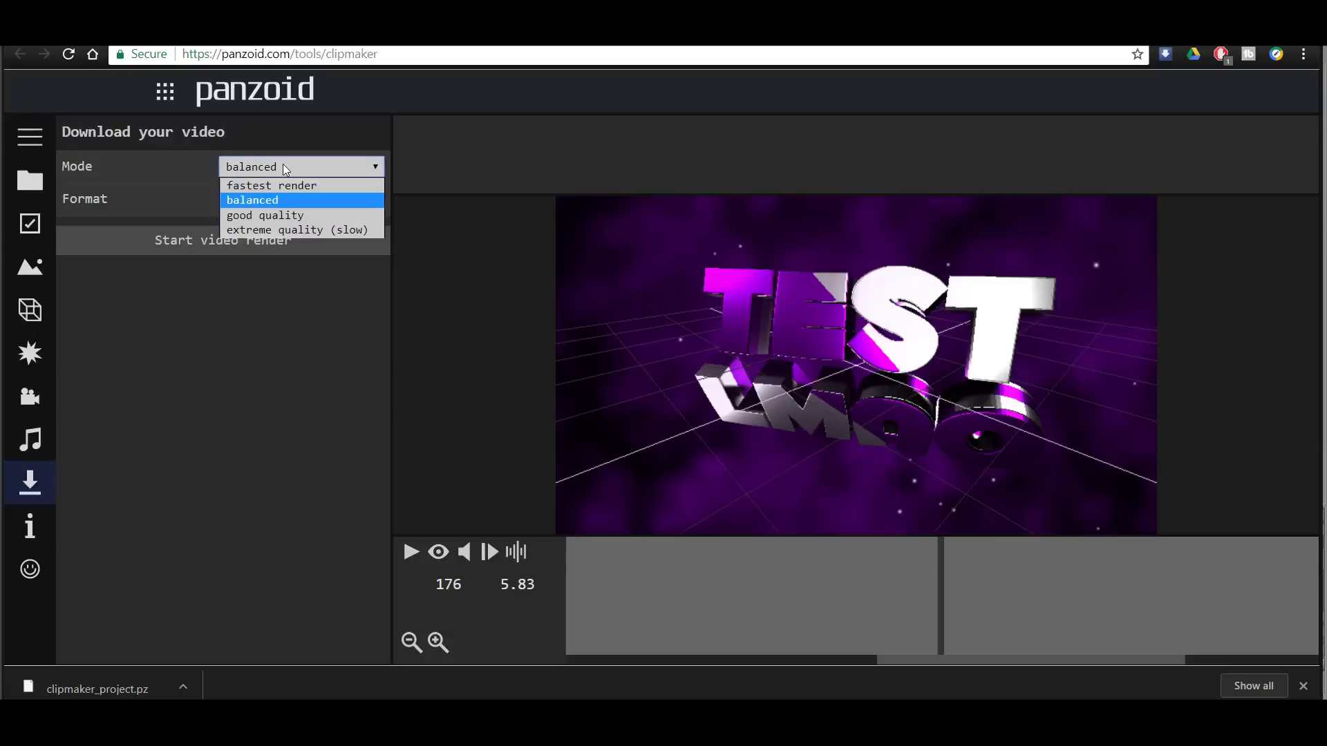
click(292, 200)
click(292, 201)
click(292, 200)
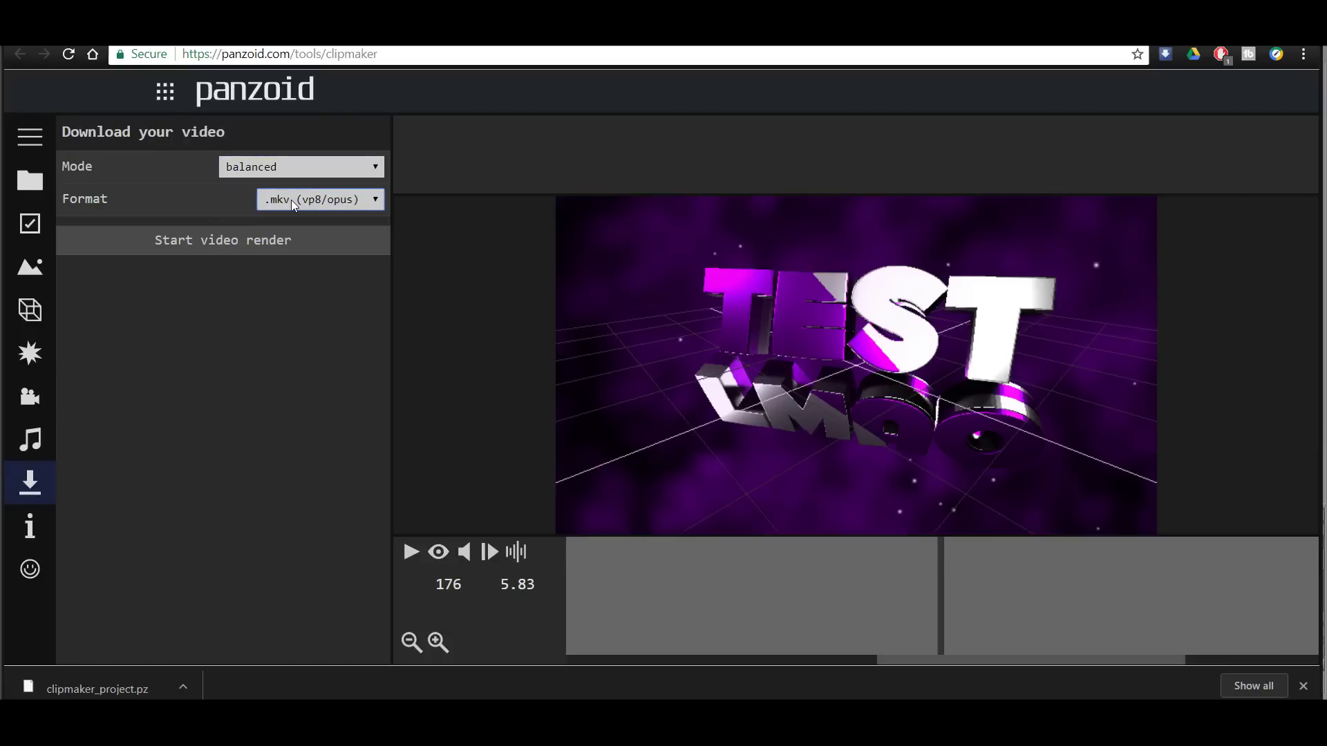
click(279, 239)
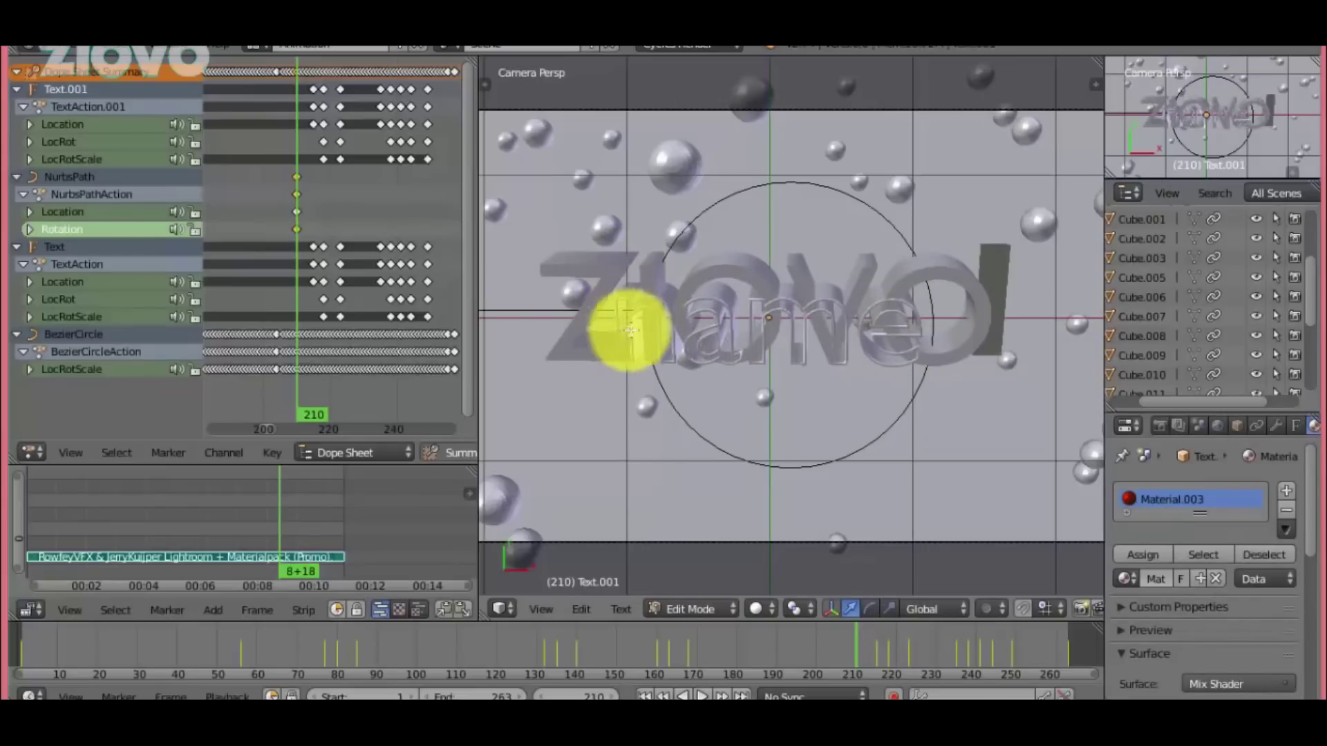
Edit the Text object and delete the word 'name', leaving only ZIOVO.
scroll(1297, 355, down, 5)
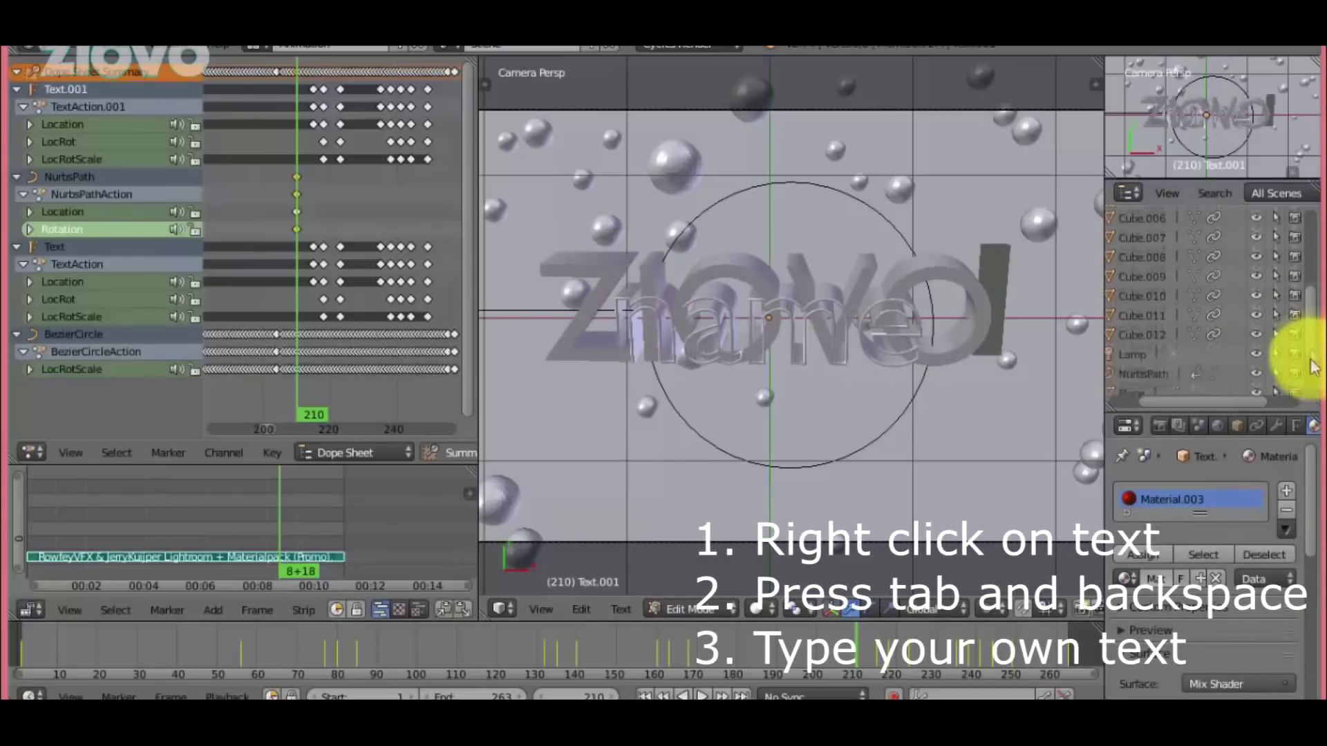
click(1133, 365)
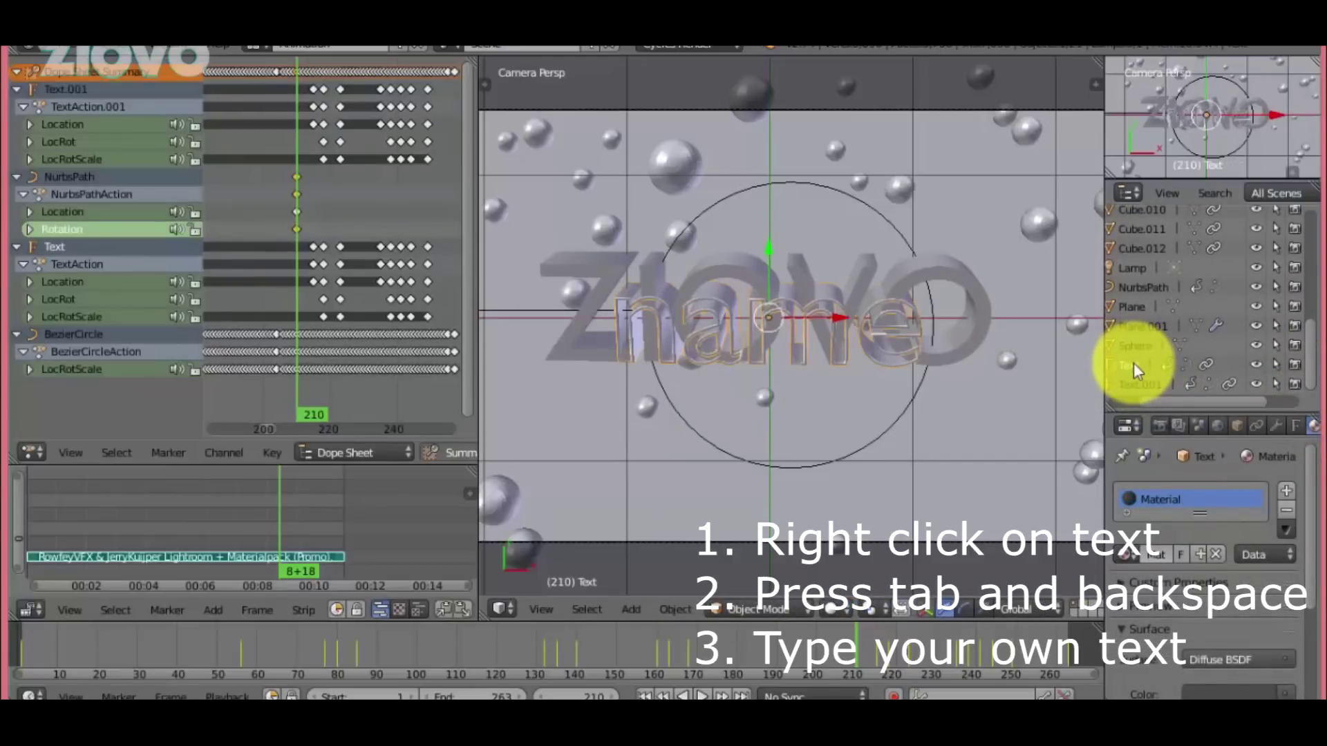
right_click(841, 291)
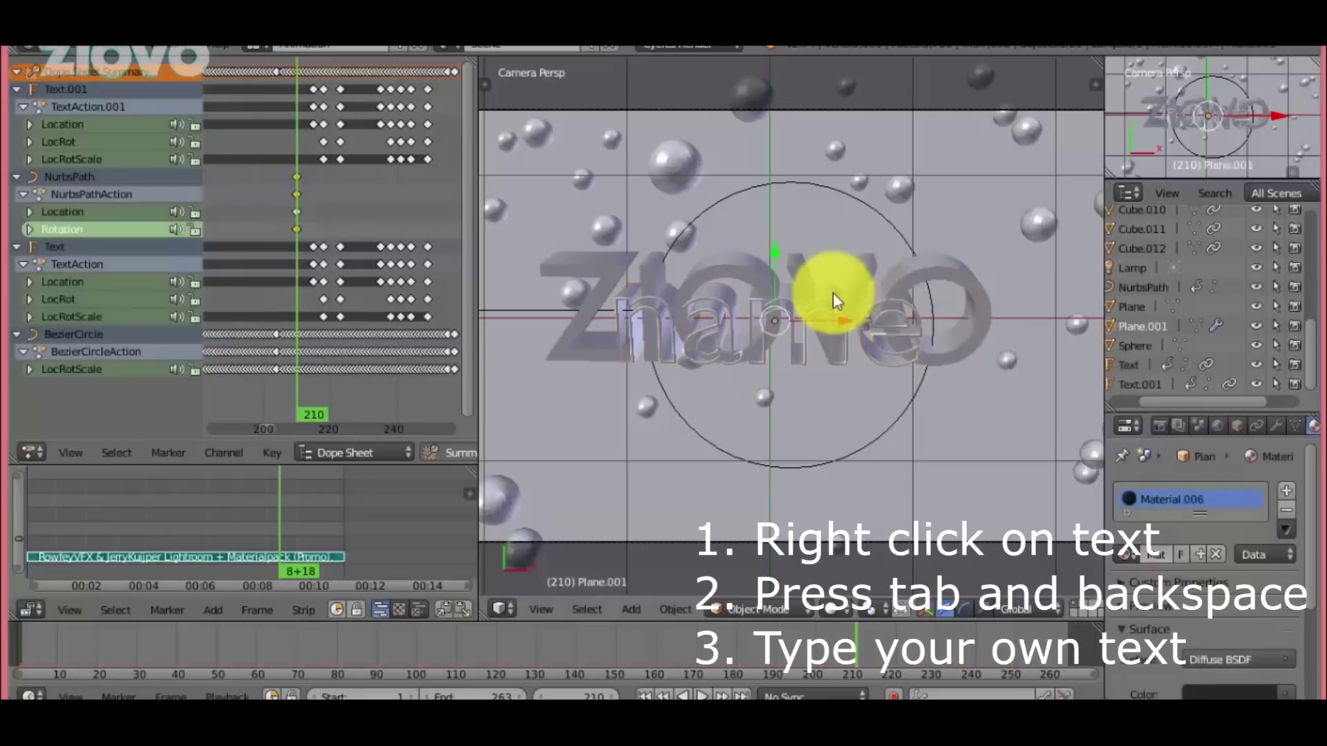
click(1132, 365)
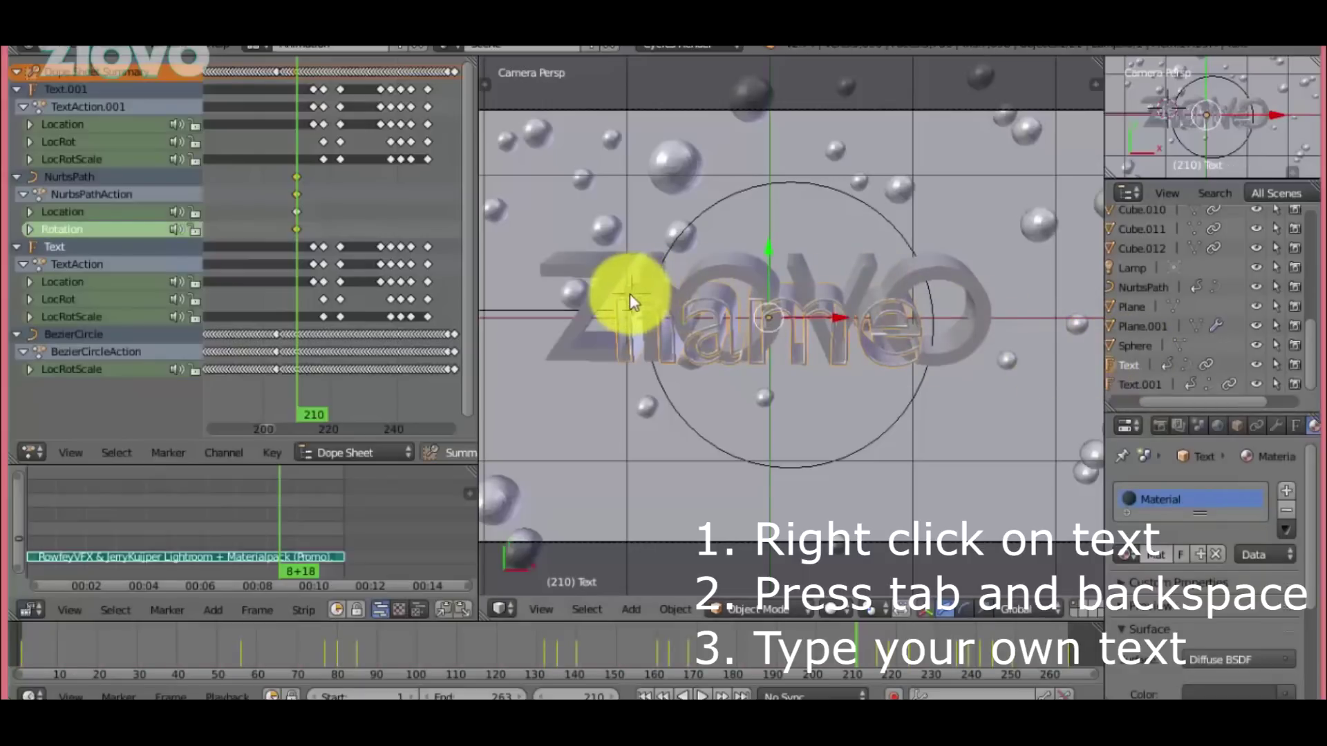
key(Tab)
key(BackSpace)
key(BackSpace)
key(BackSpace)
key(BackSpace)
key(BackSpace)
key(BackSpace)
key(BackSpace)
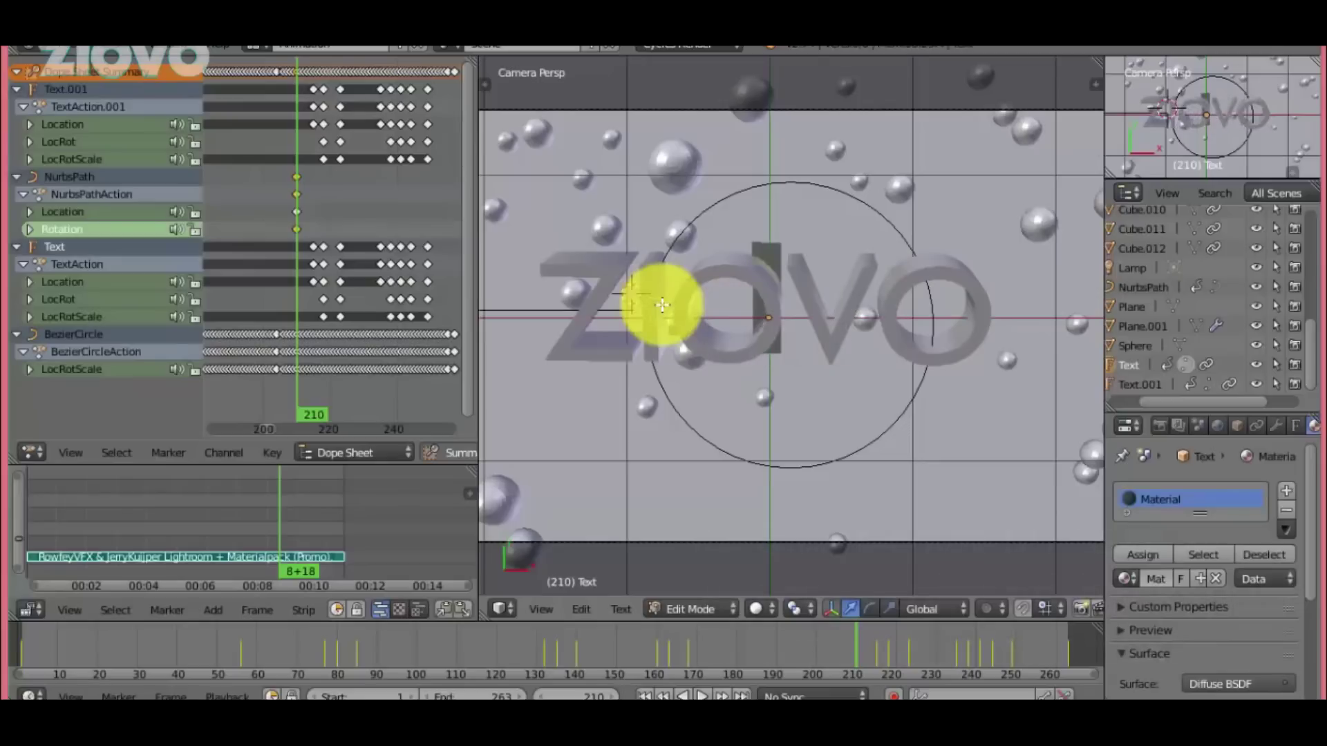
scroll(662, 306, down, 3)
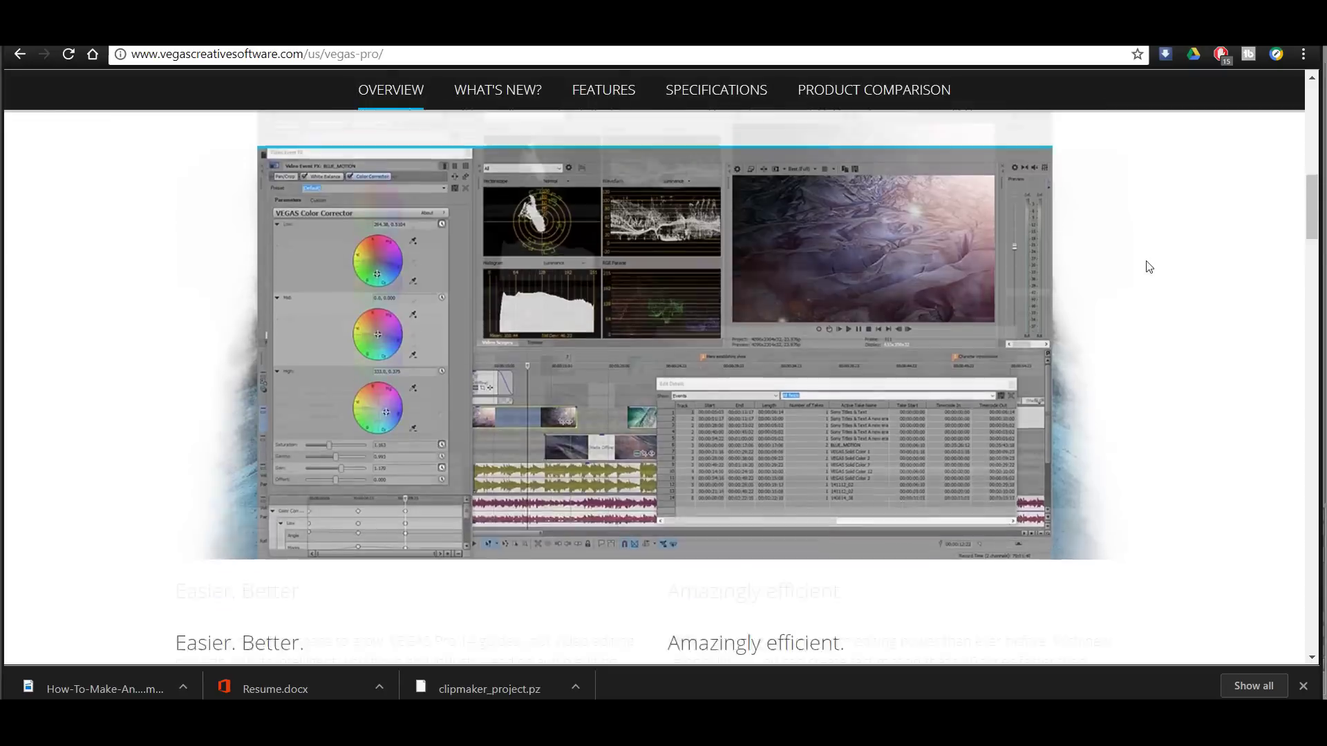
Start the Vegas installer download from the Vegas download center page.
scroll(1149, 269, down, 3)
scroll(1149, 269, up, 10)
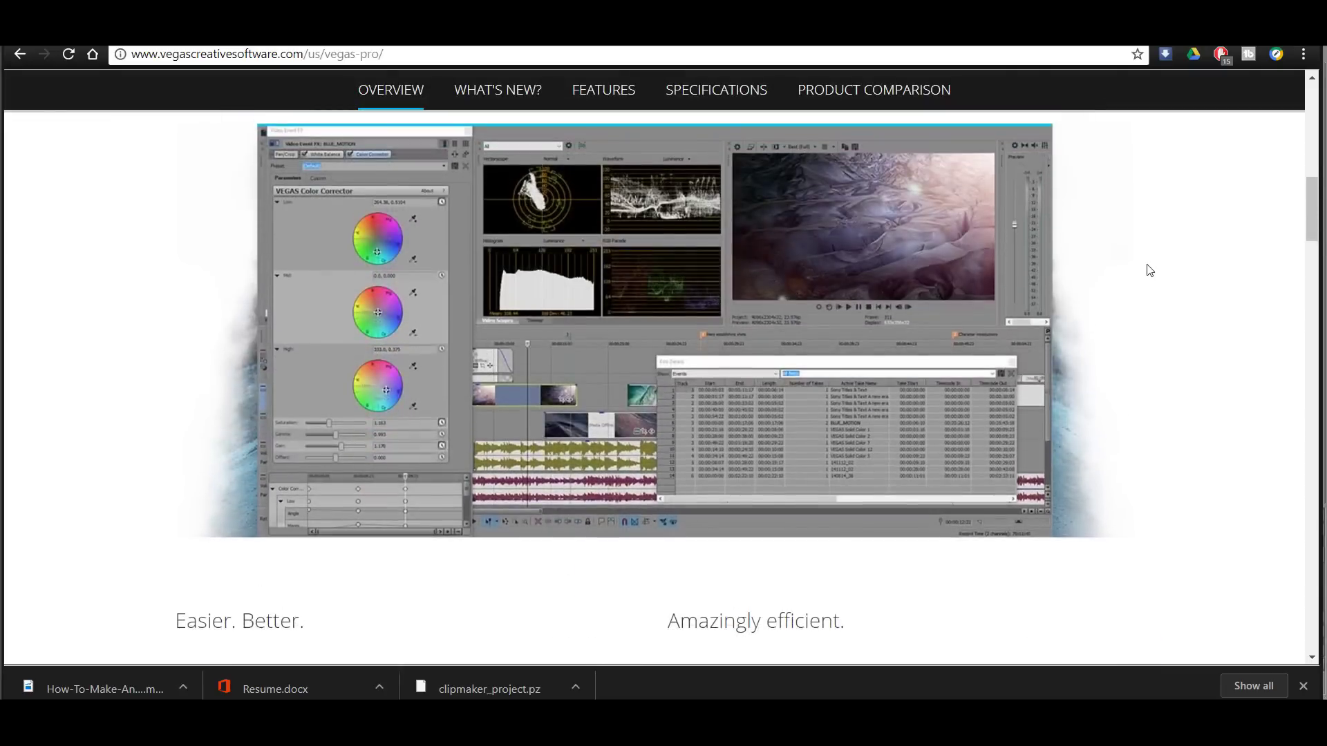
scroll(1149, 271, up, 5)
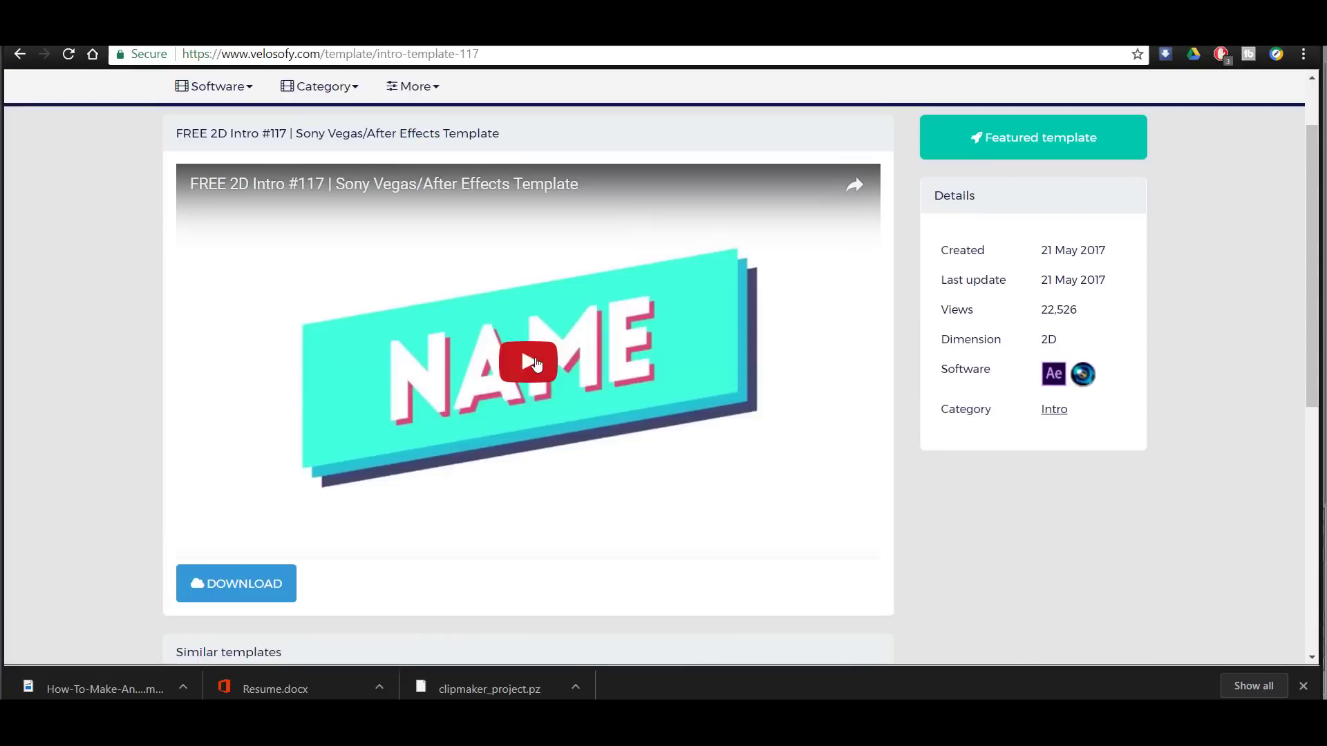
click(645, 366)
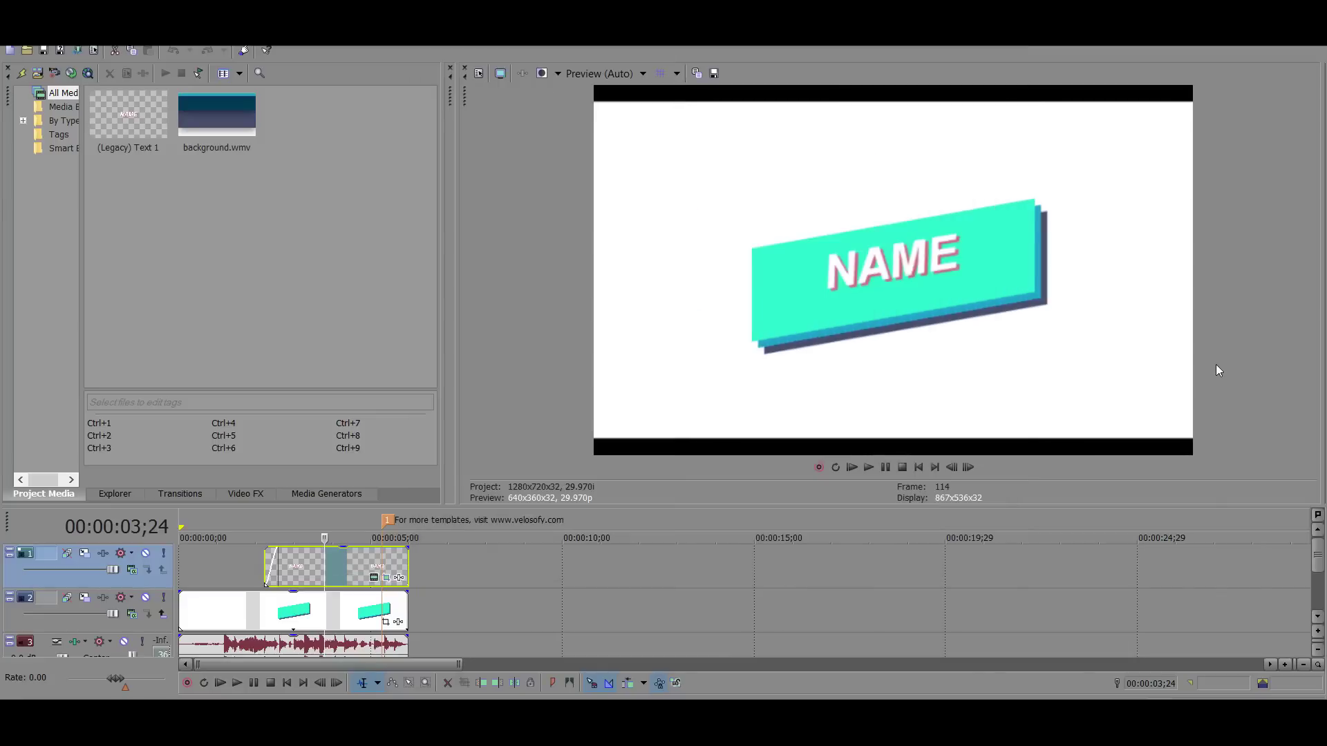
Retitle NAME to ZIOVO and open custom Internet HD 1080p render settings.
click(374, 578)
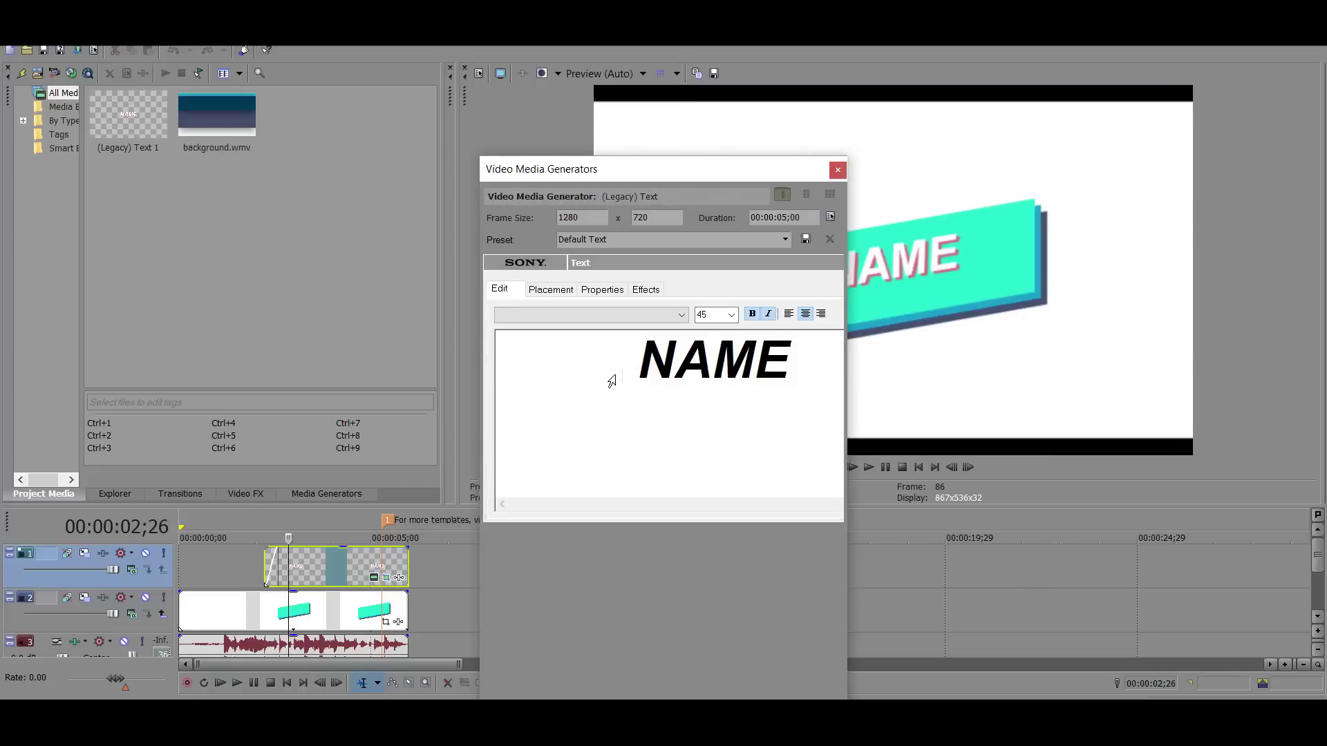
drag(653, 367, 752, 367)
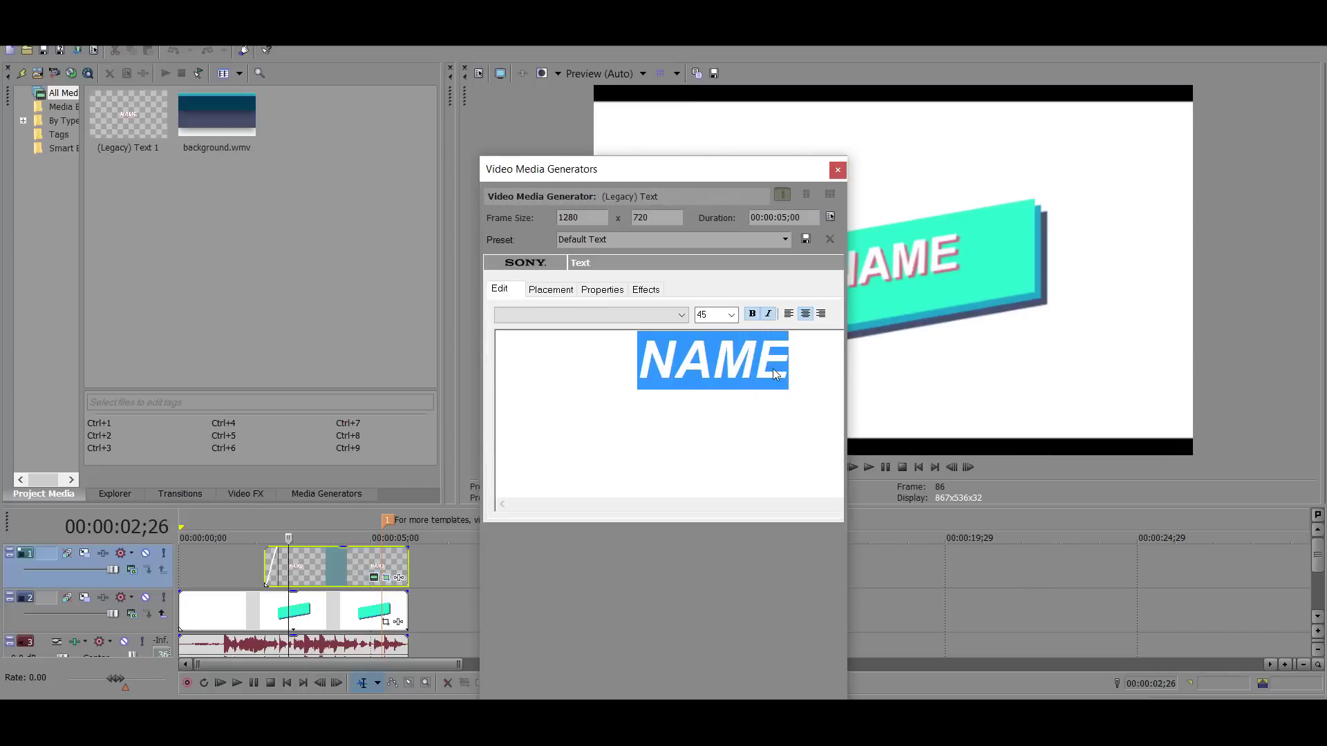
text(ZIOVO)
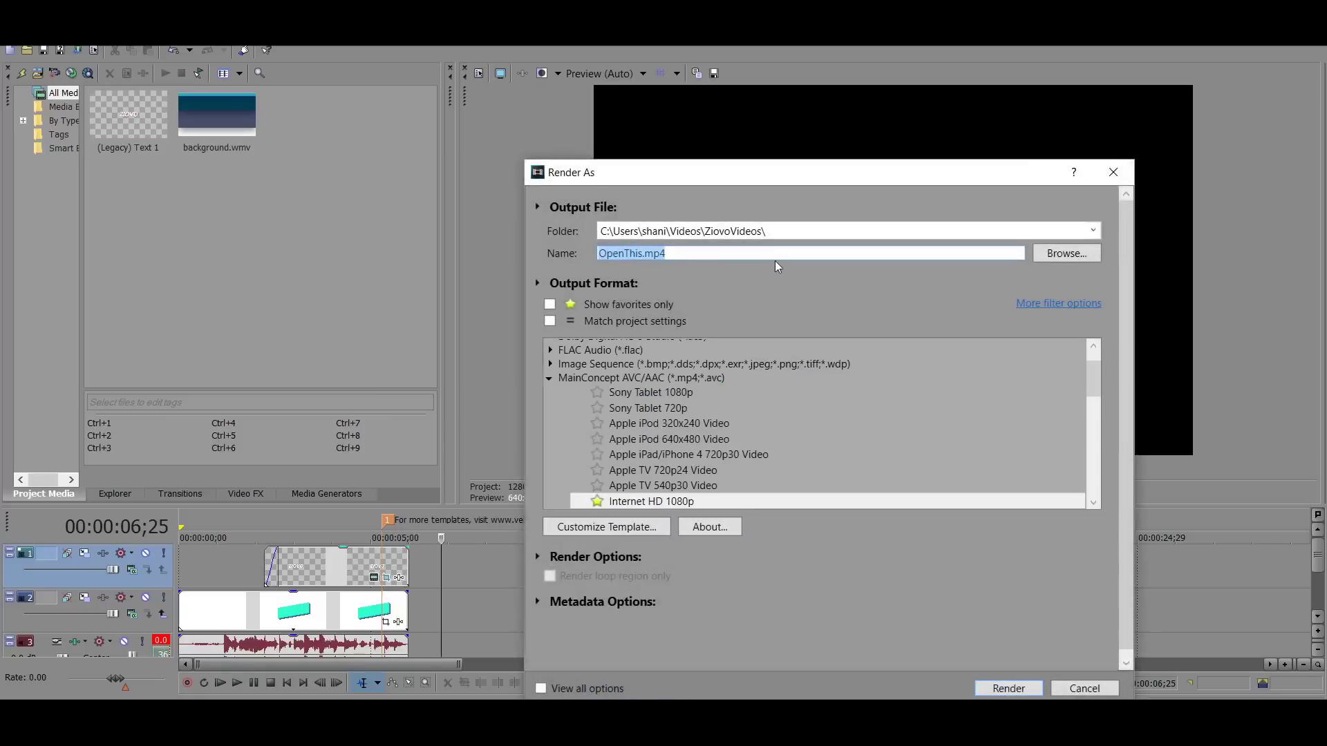
click(620, 526)
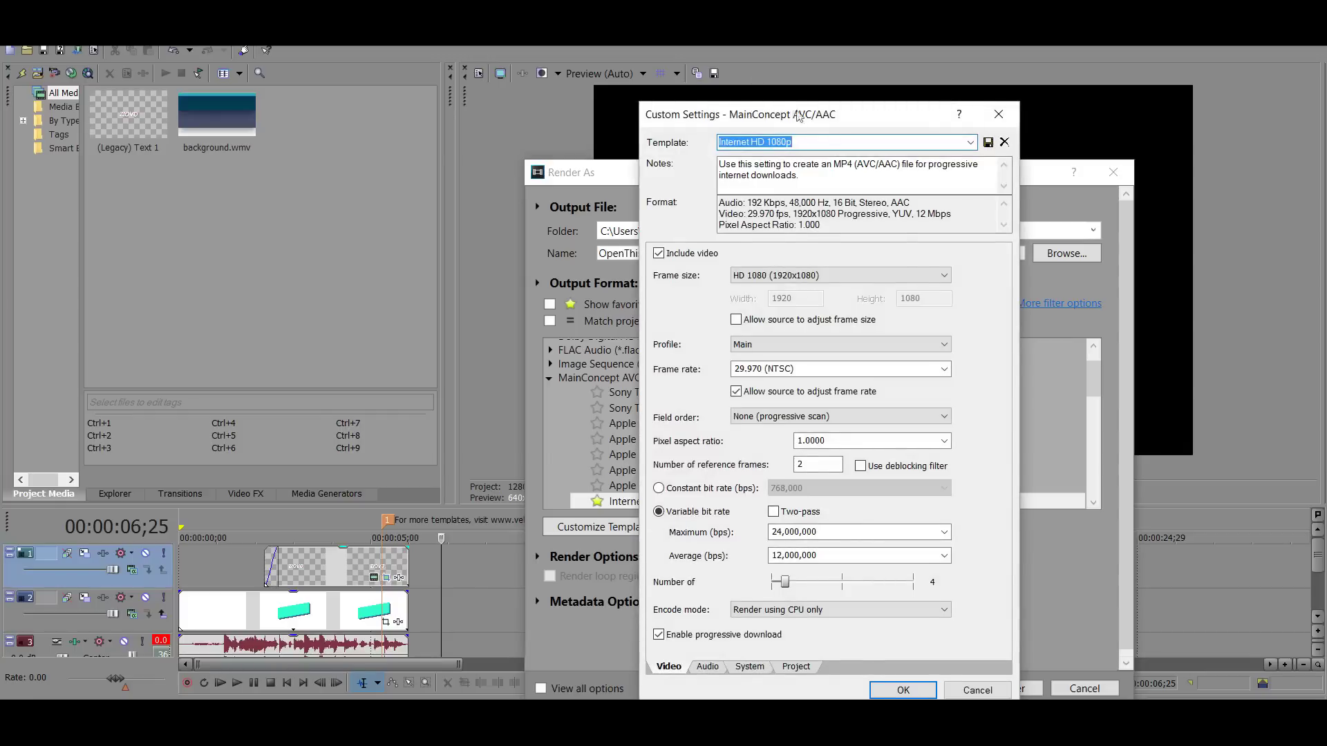
drag(798, 115, 578, 63)
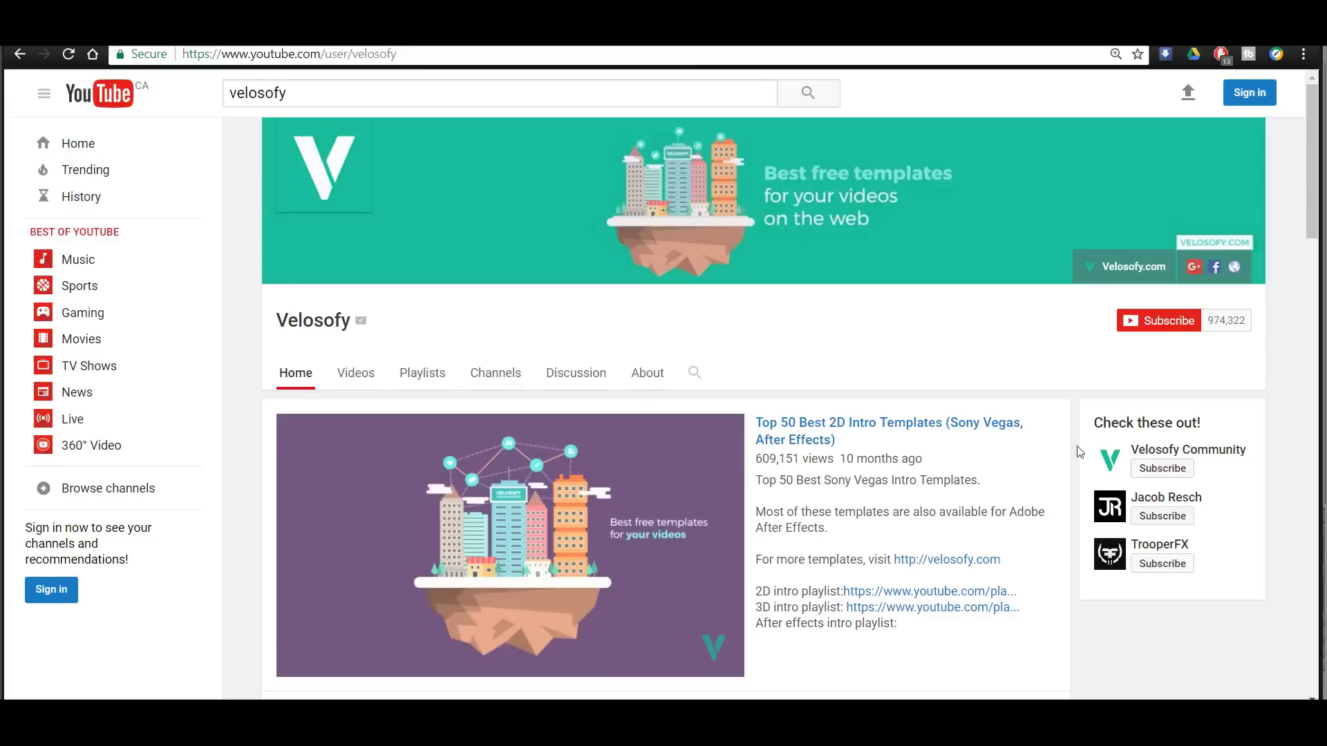
scroll(1080, 453, down, 4)
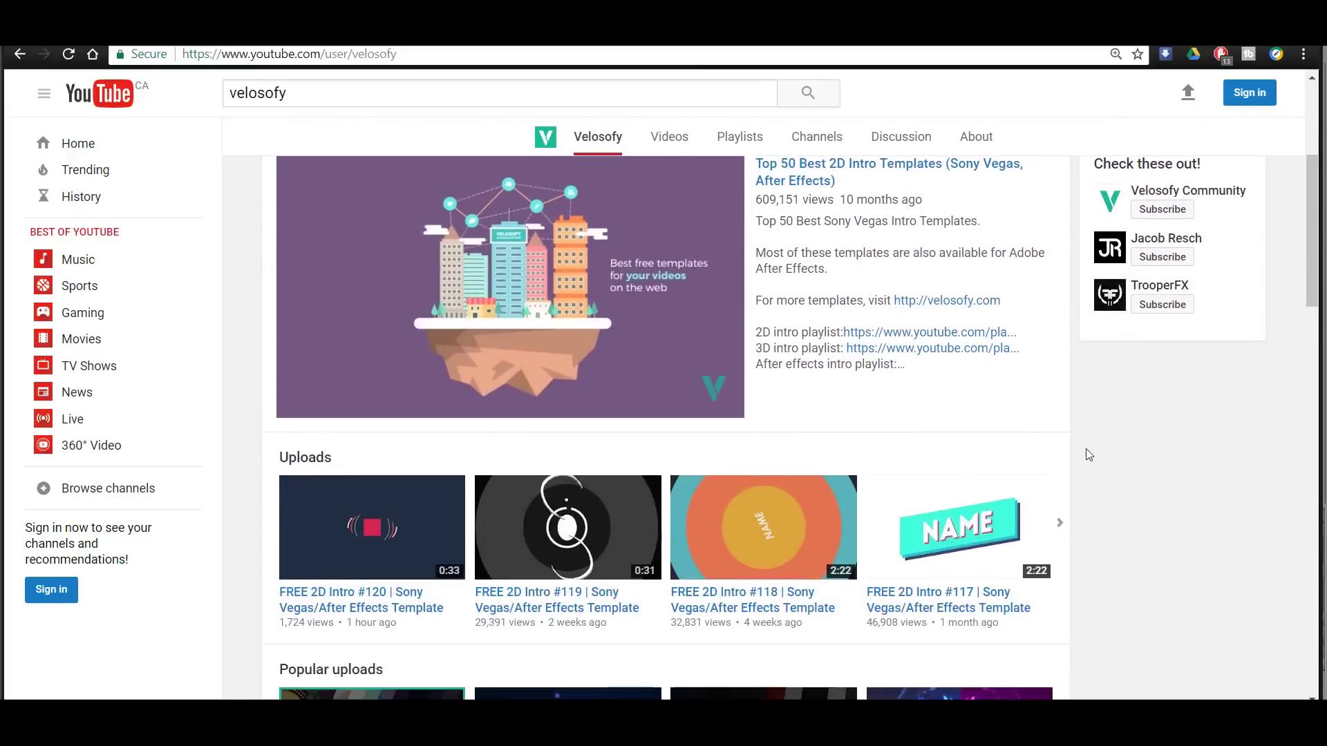
scroll(1088, 454, down, 3)
scroll(1089, 454, down, 5)
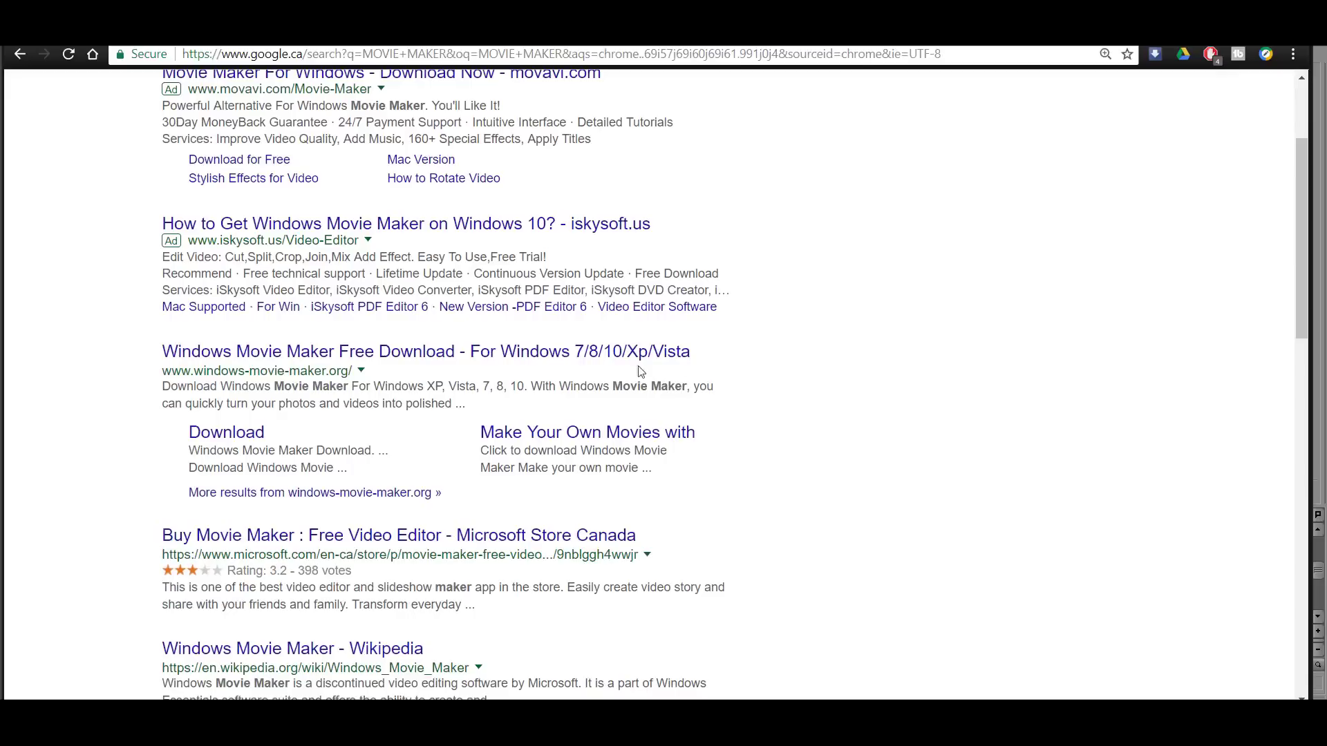
Download the Movie Maker installer for Windows 7, 8, 10 from windows-movie-maker.org.
click(637, 354)
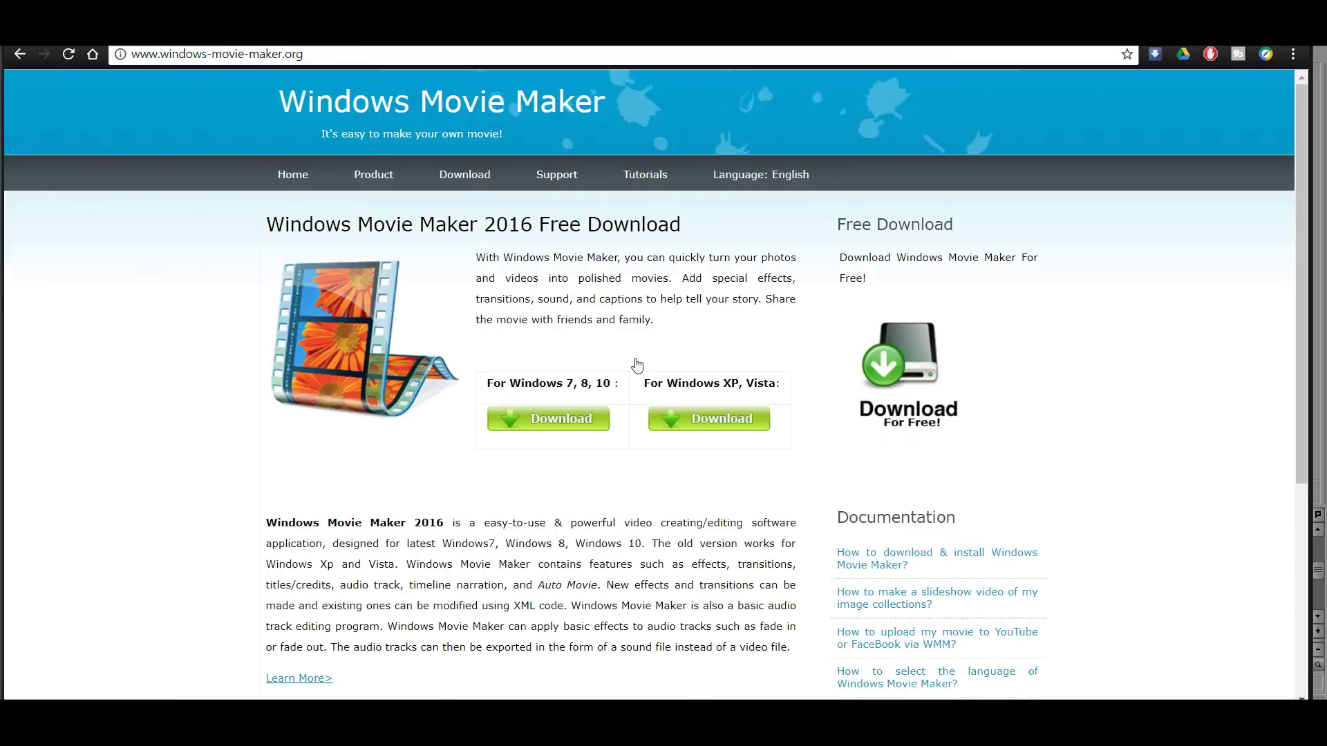
click(563, 418)
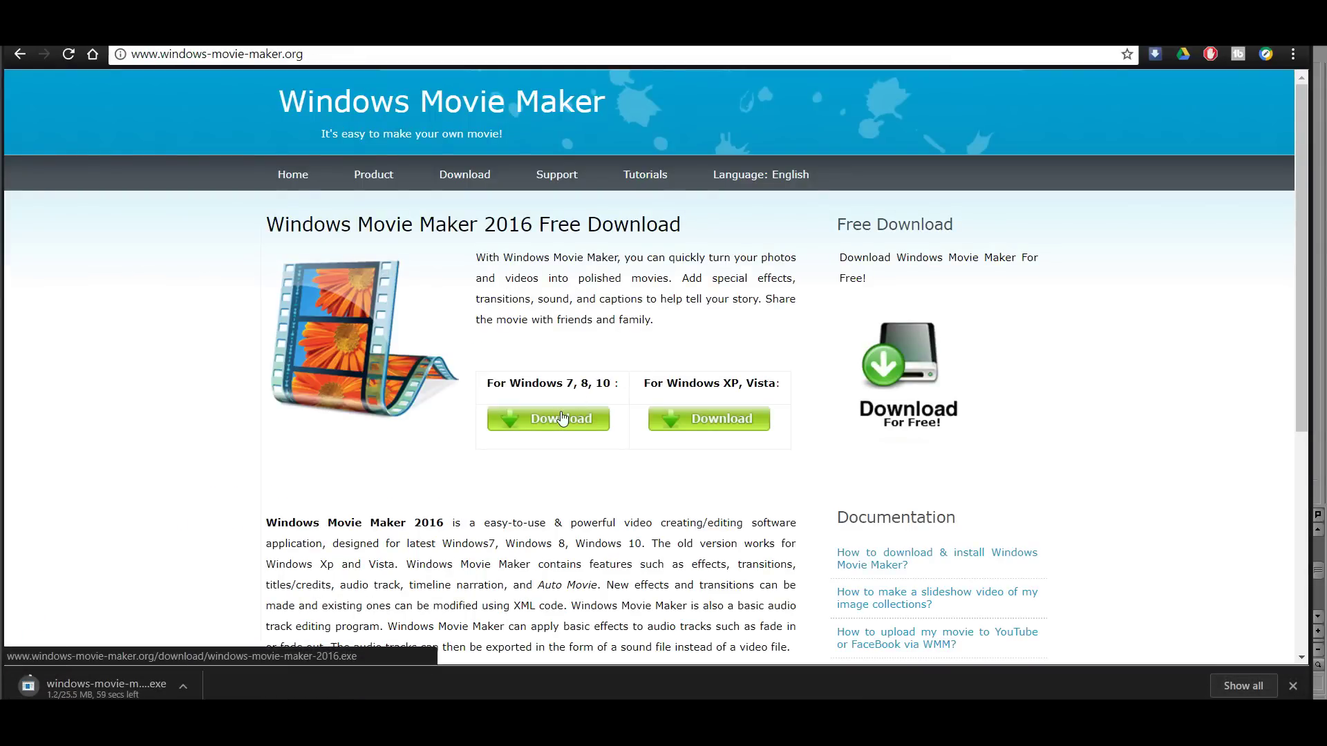
scroll(564, 418, down, 2)
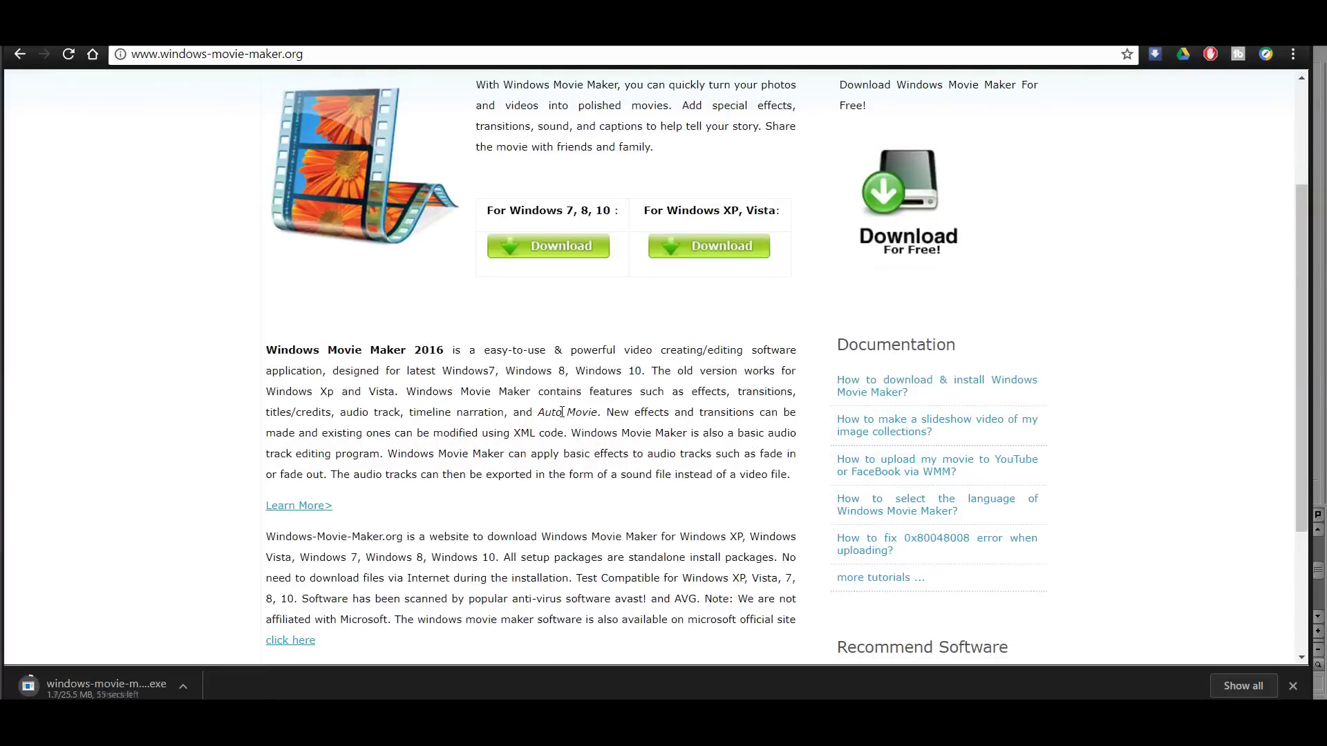
scroll(562, 412, down, 3)
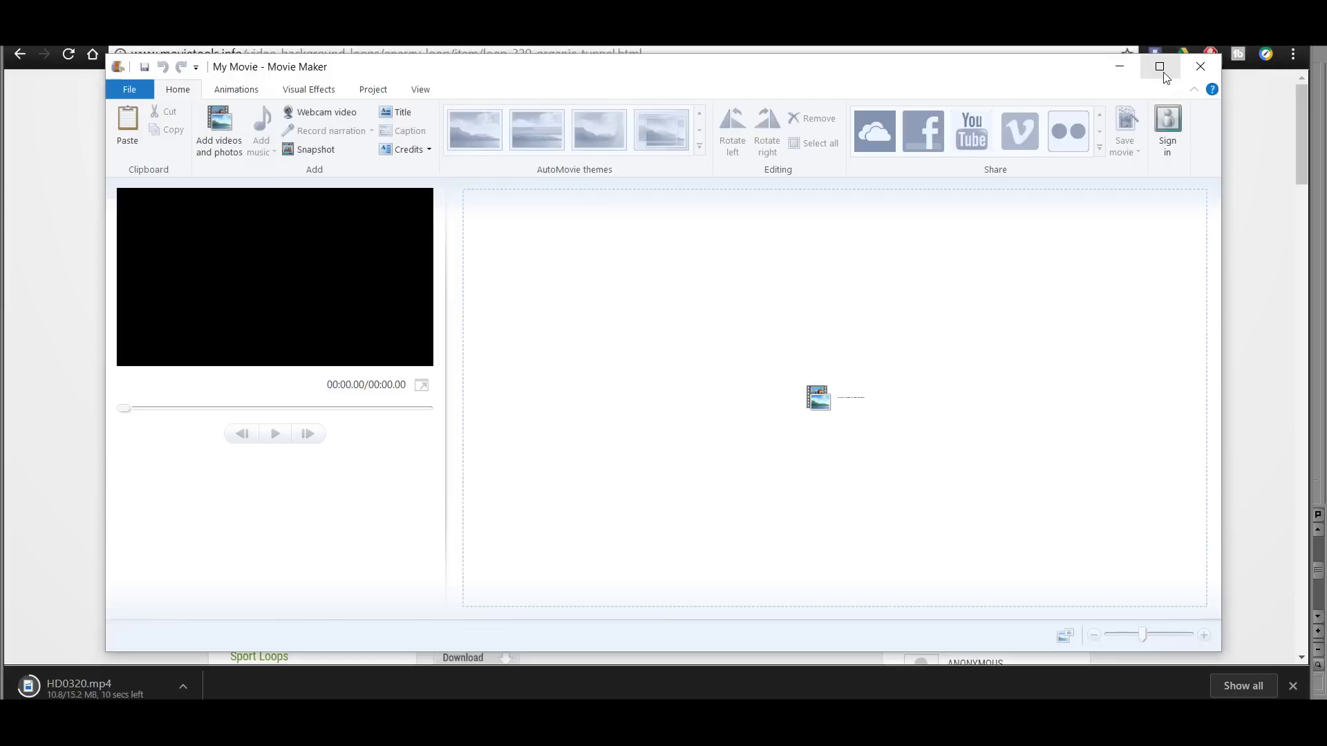
Maximize the Windows Movie Maker window.
click(1163, 72)
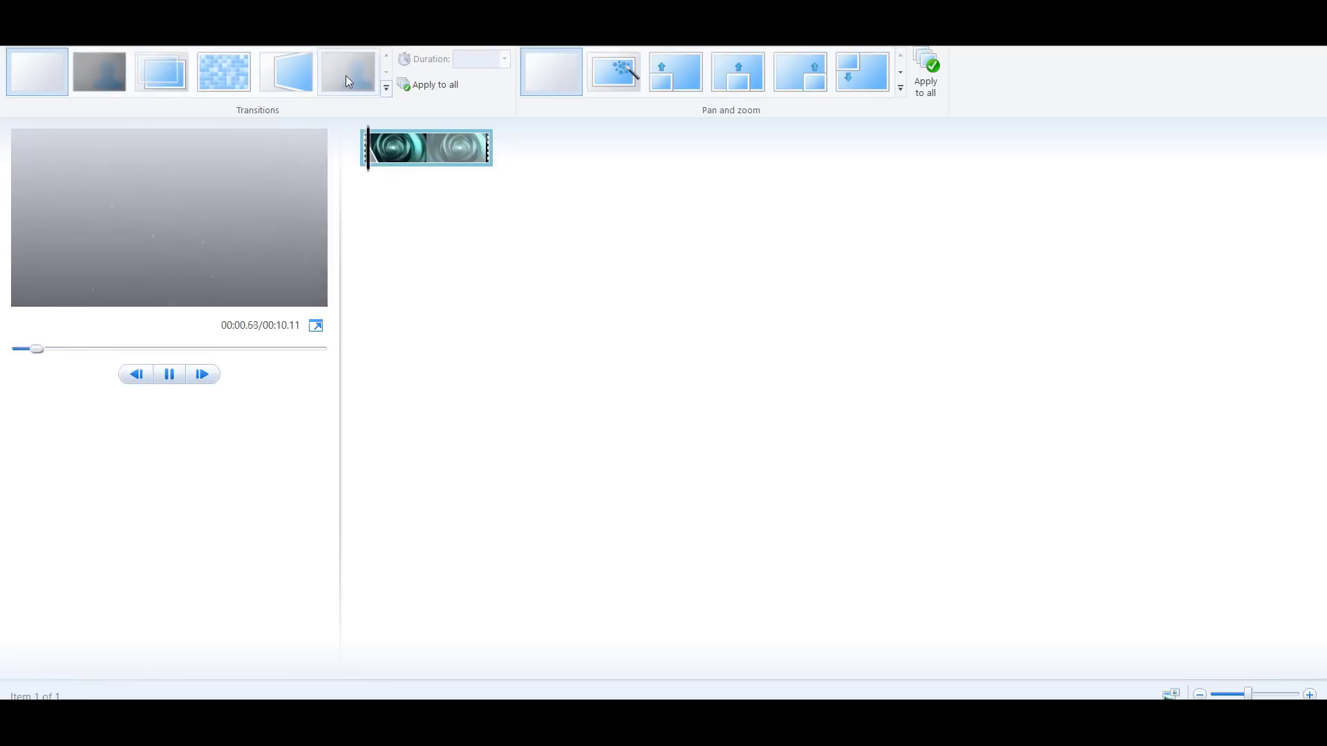
Apply a Blur - through black transition and add the hip-hop instrumental MP3 as music.
click(122, 80)
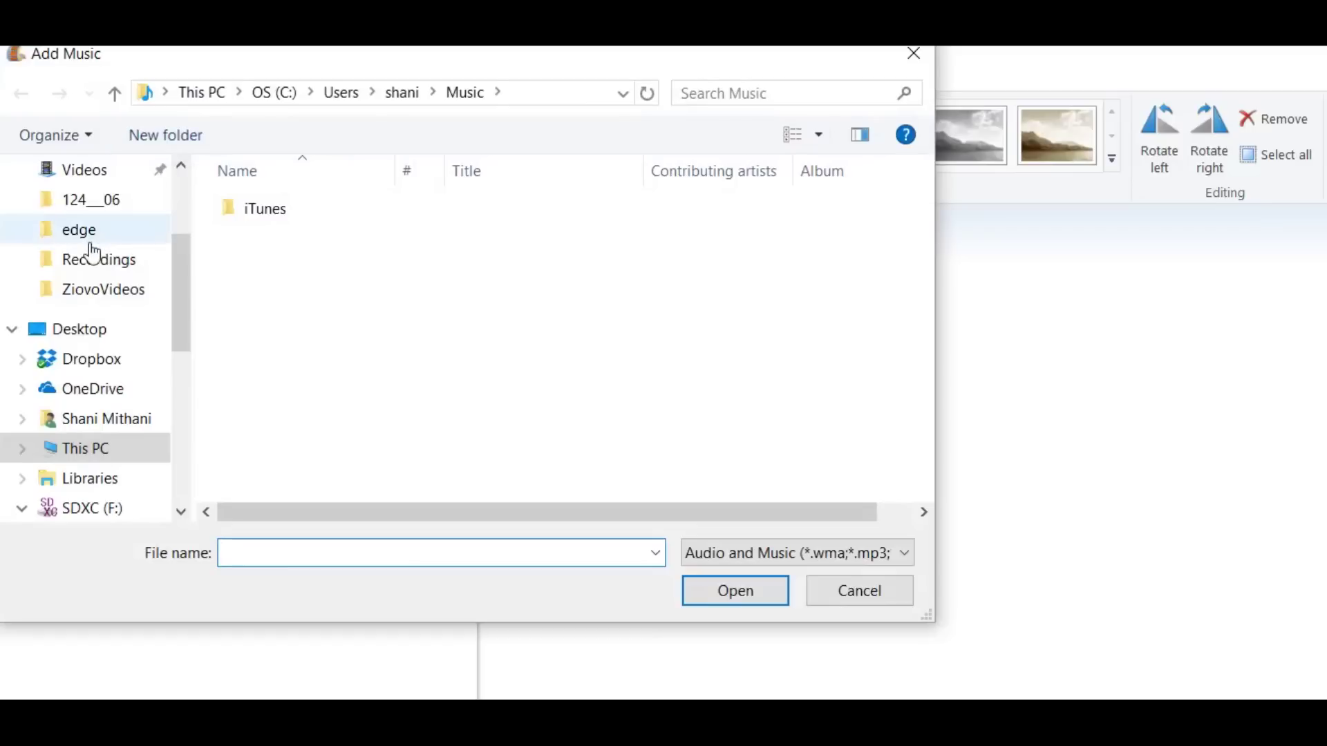
scroll(89, 251, up, 2)
click(100, 171)
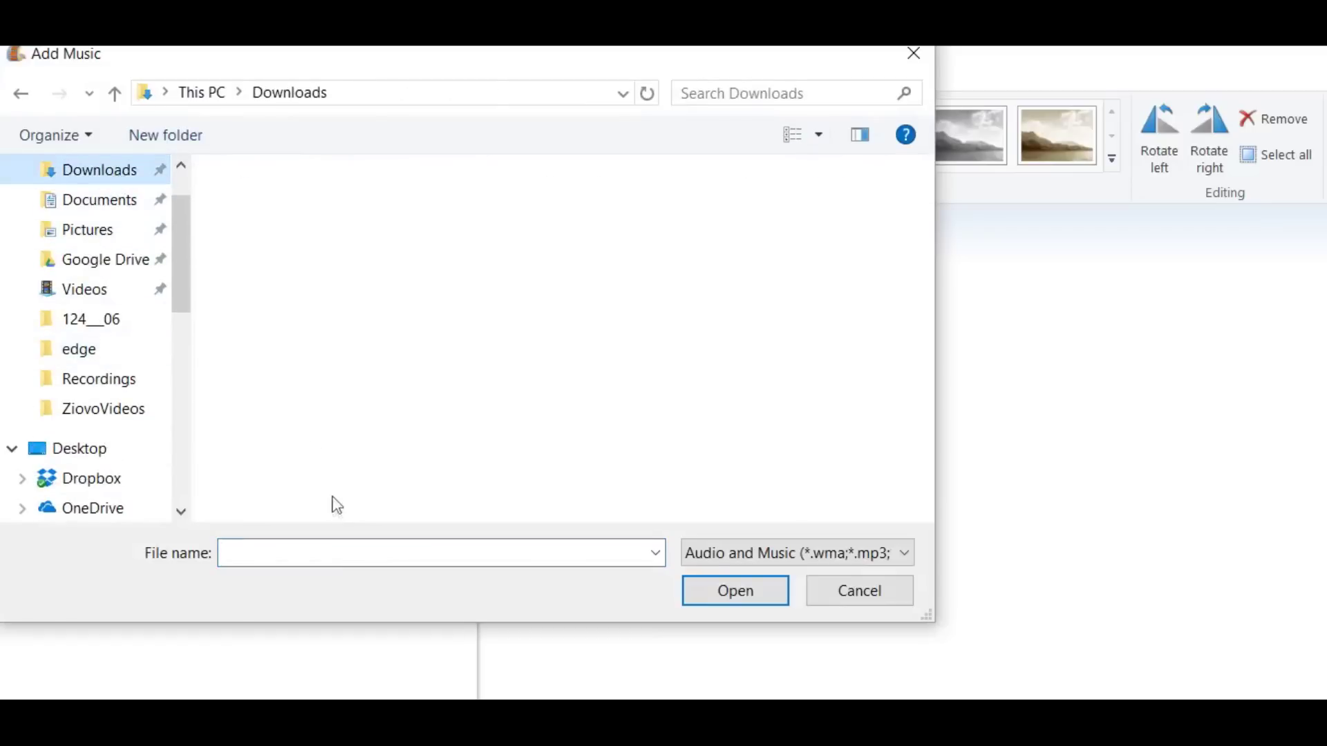
text(10y)
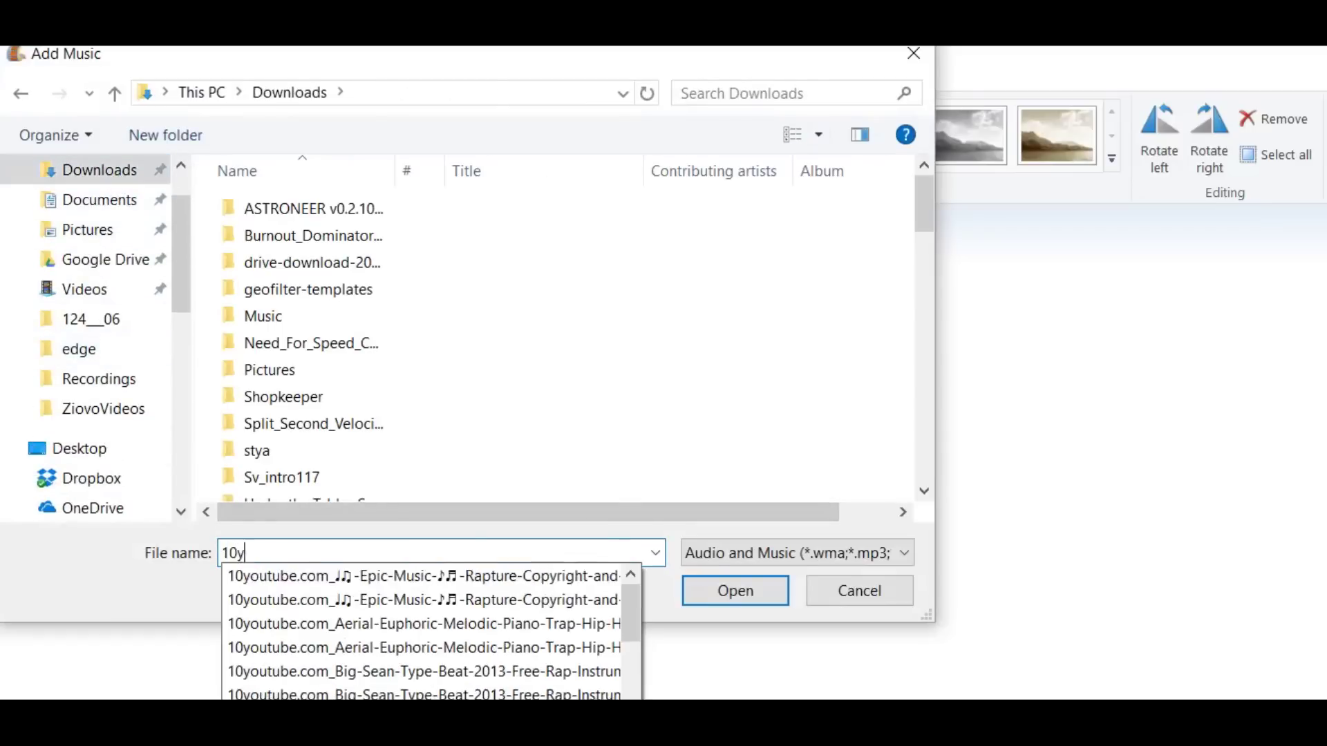
key(Down)
key(Down)
key(Down)
key(Down)
key(Down)
key(Down)
key(Down)
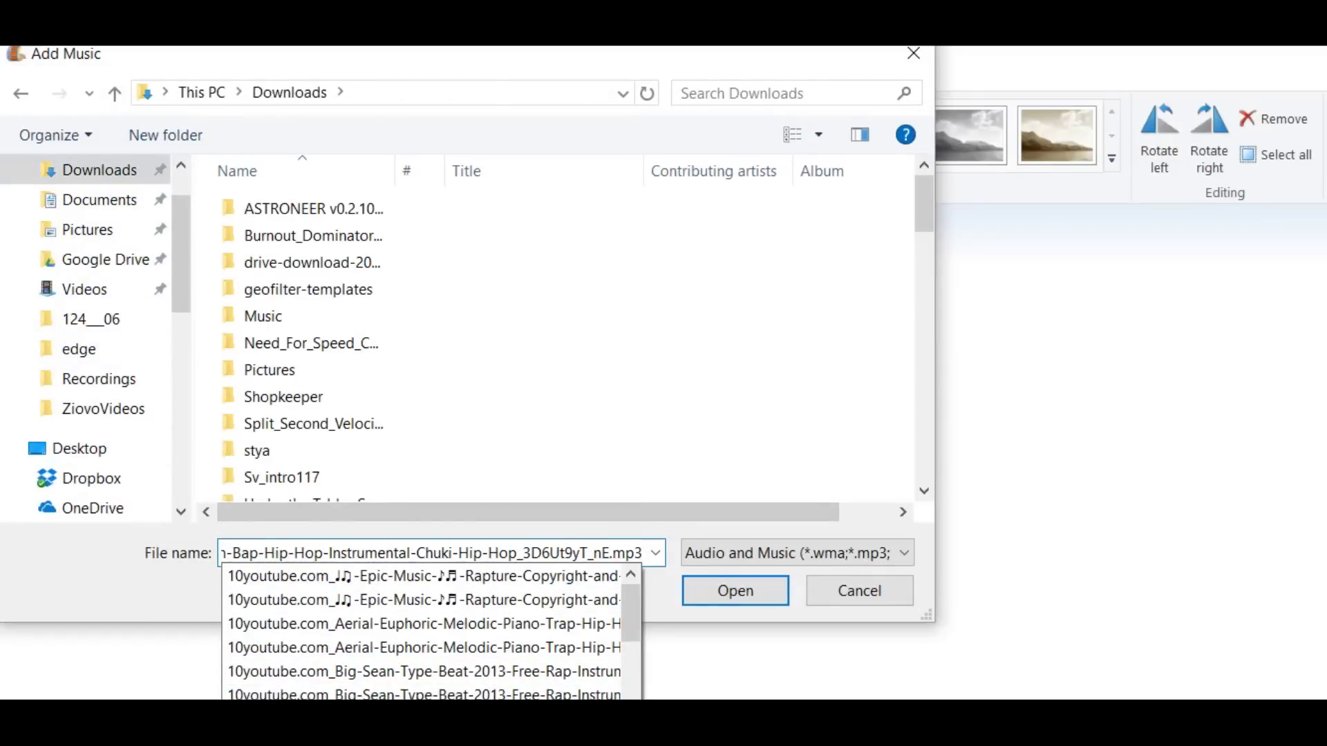
key(Return)
key(Return)
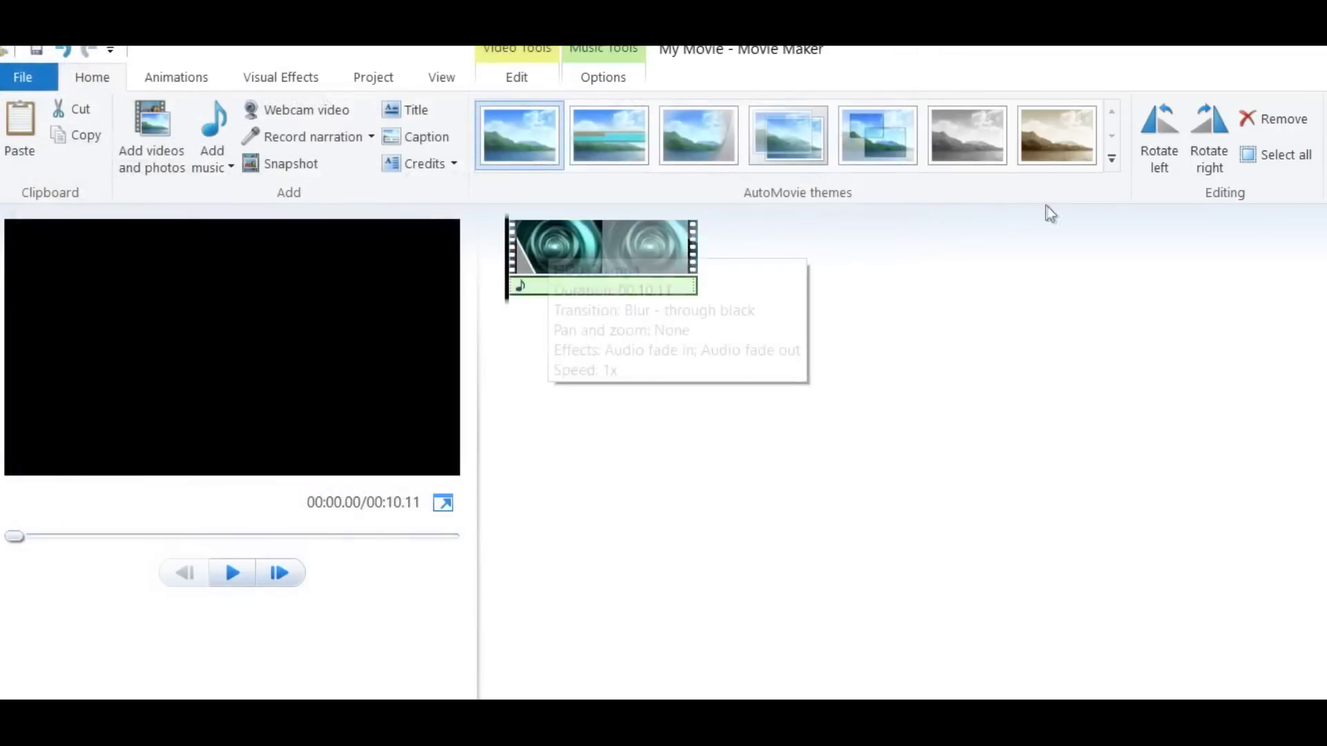
Set the music clip's fade in and fade out to Slow.
click(624, 84)
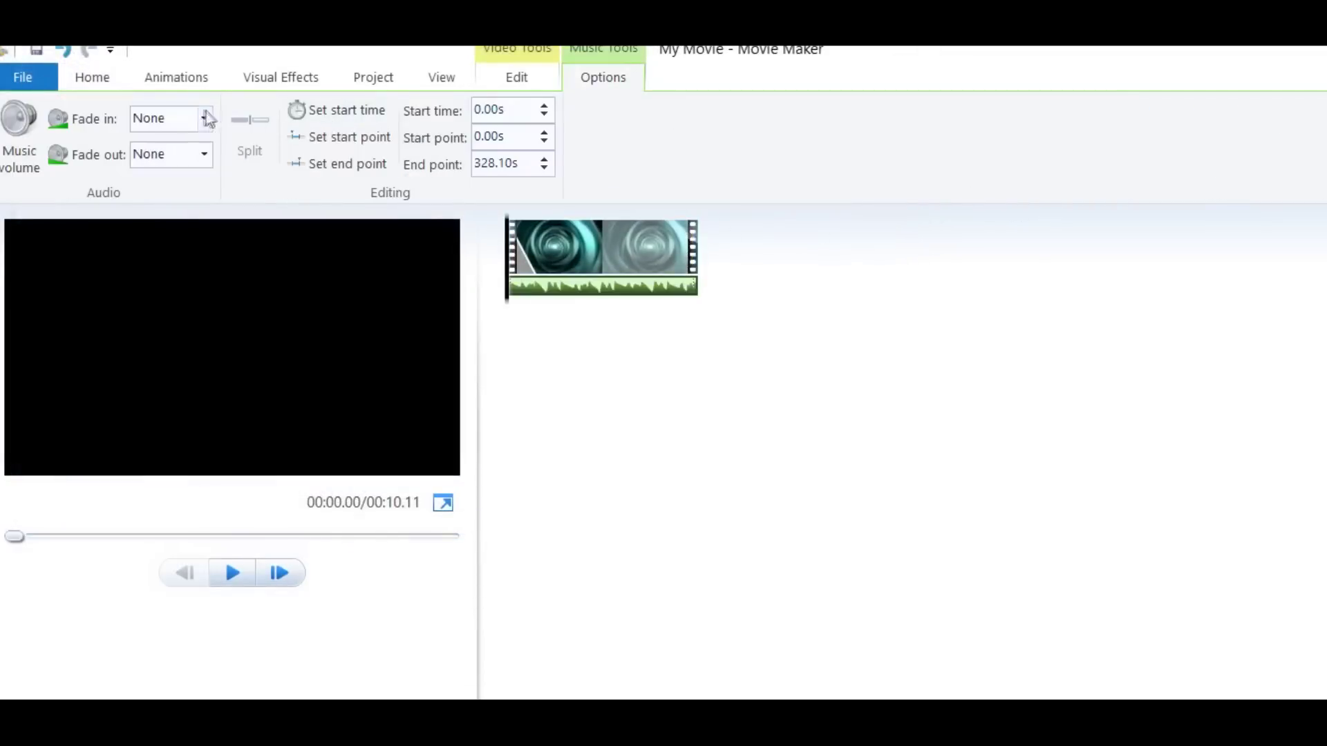
click(203, 121)
click(200, 160)
click(193, 204)
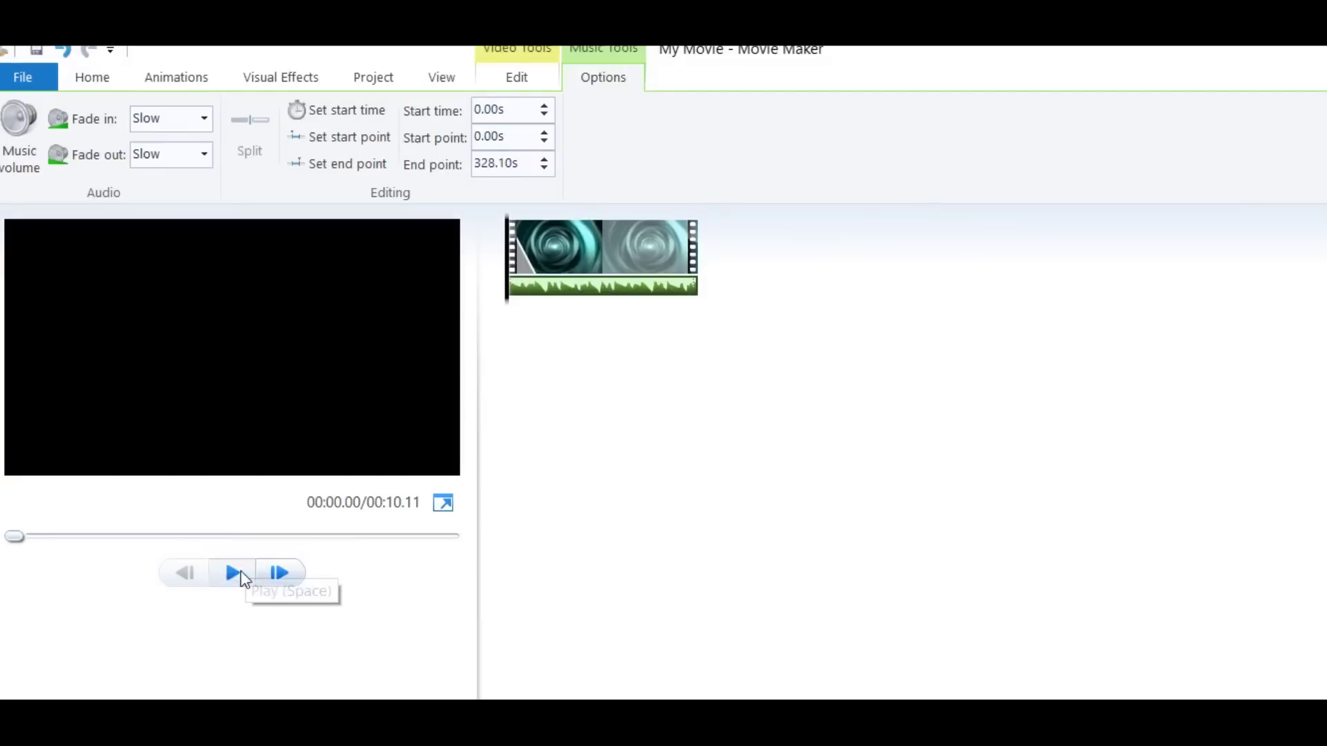
Preview the intro, then add a title caption over the tunnel clip.
click(240, 571)
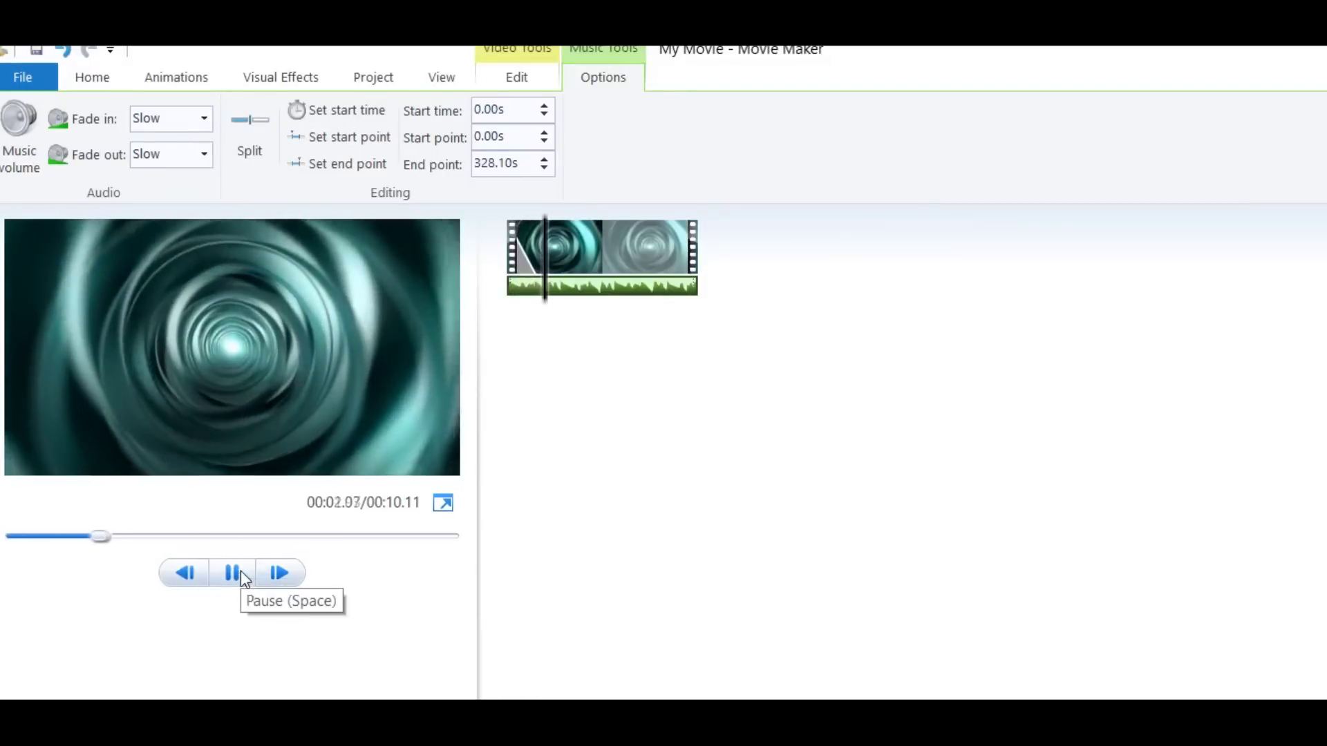
click(241, 571)
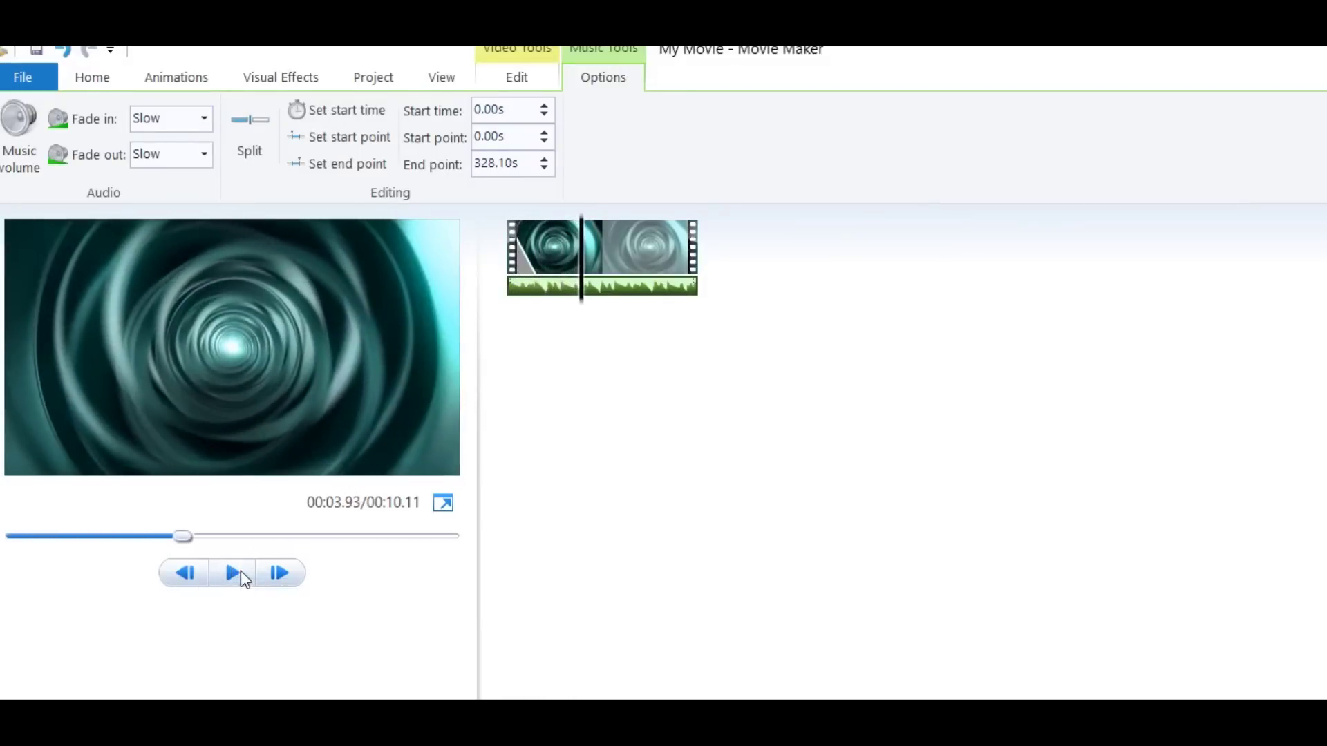
click(108, 84)
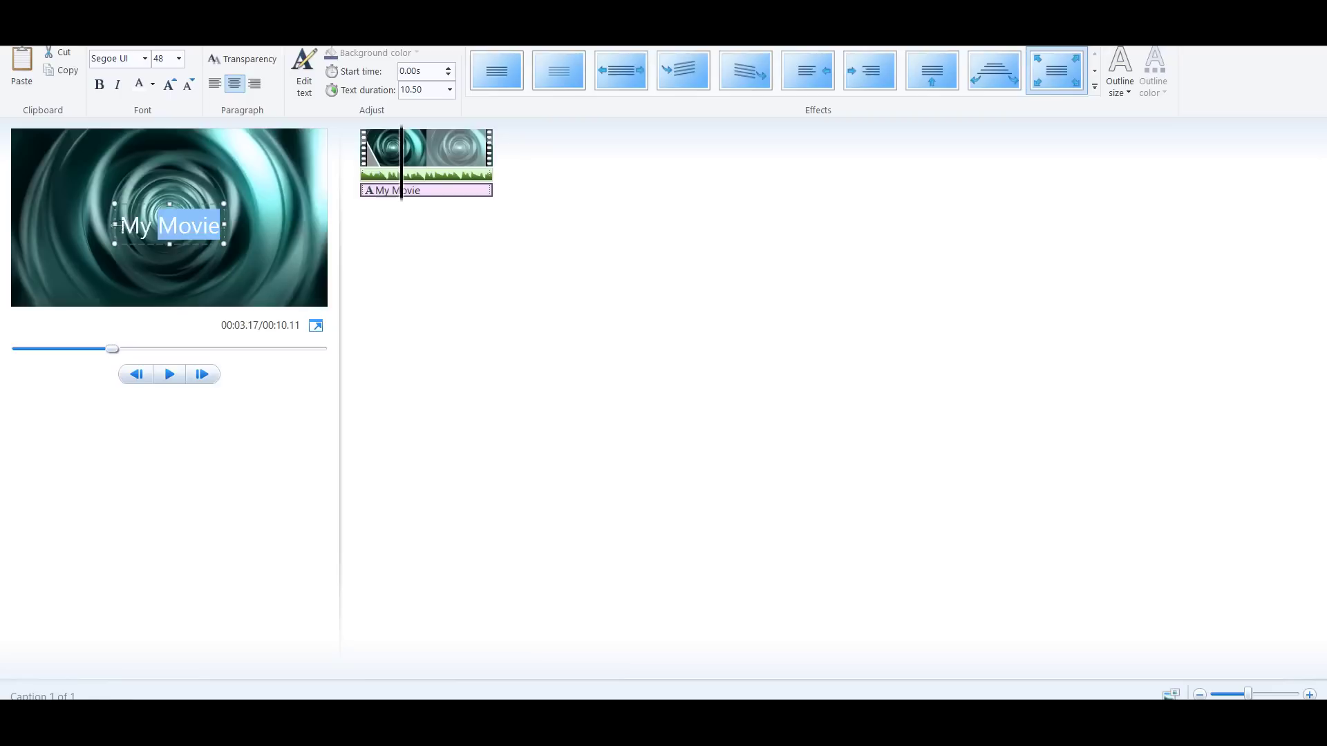
Change the caption to ZIOVO, stretch its box across the frame, raise it, and replay.
text(ZIOVO)
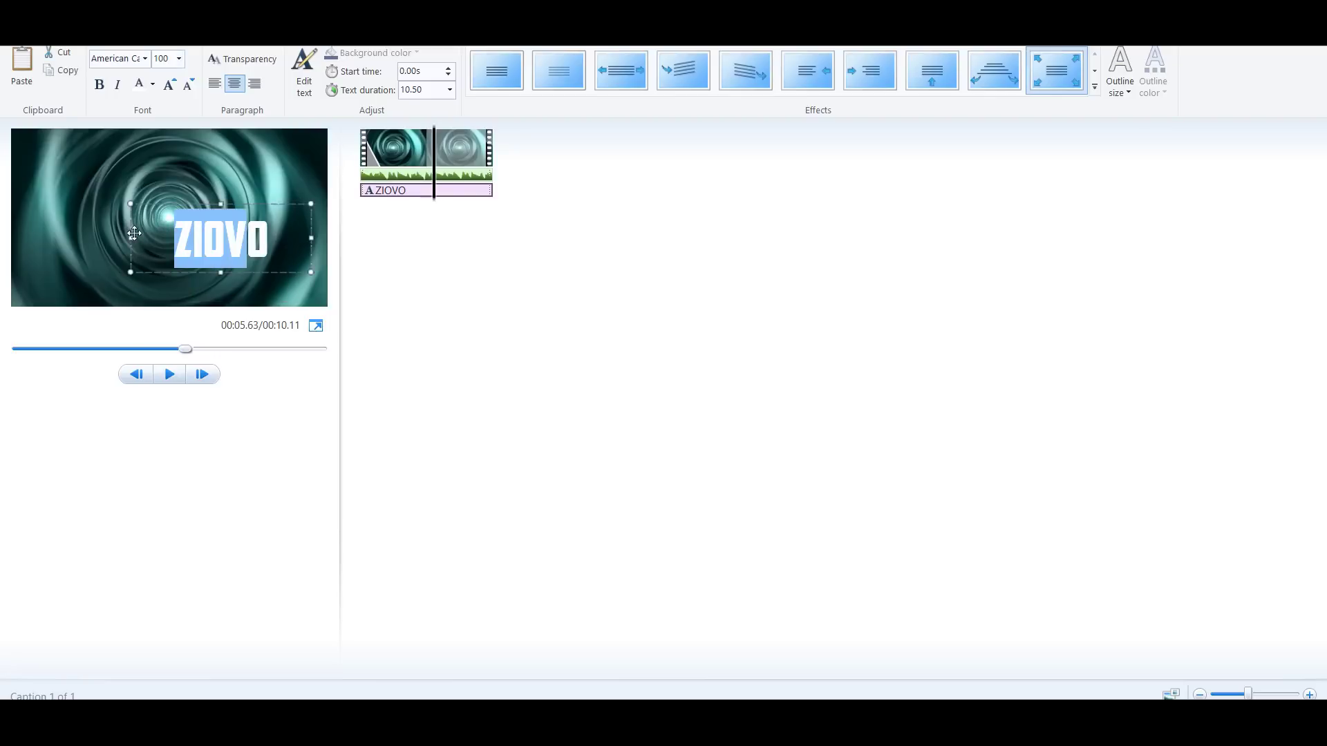
drag(127, 235, 15, 236)
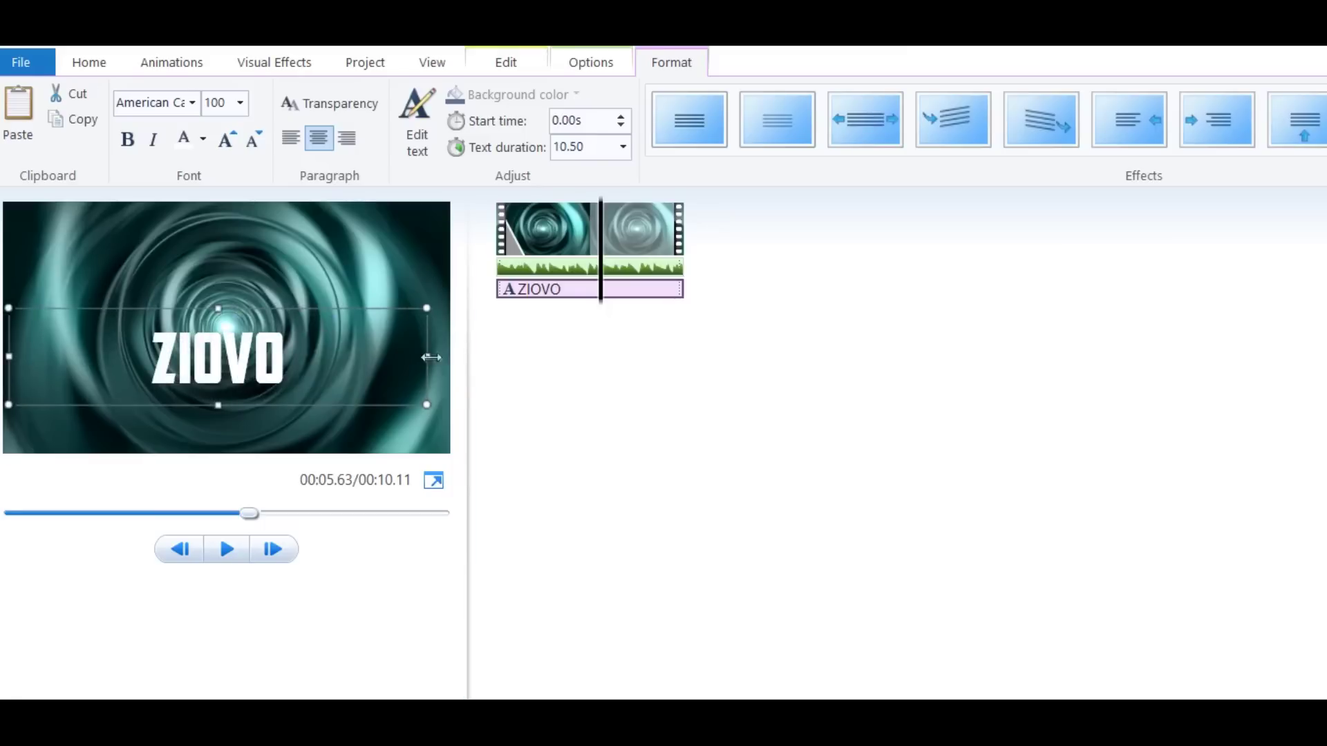
drag(431, 357, 446, 357)
drag(225, 304, 229, 283)
drag(250, 512, 7, 512)
click(235, 552)
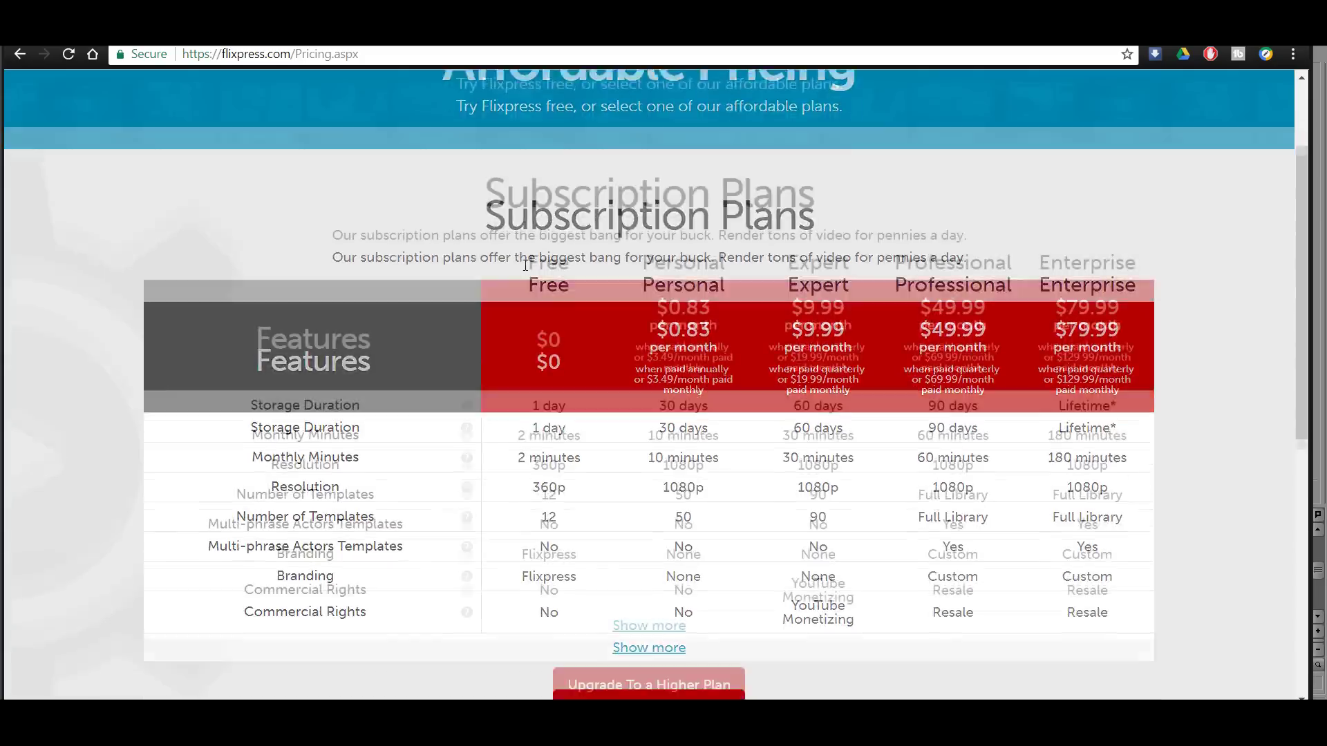
Scroll through the Flixpress subscription plans and back to the top.
scroll(525, 266, down, 2)
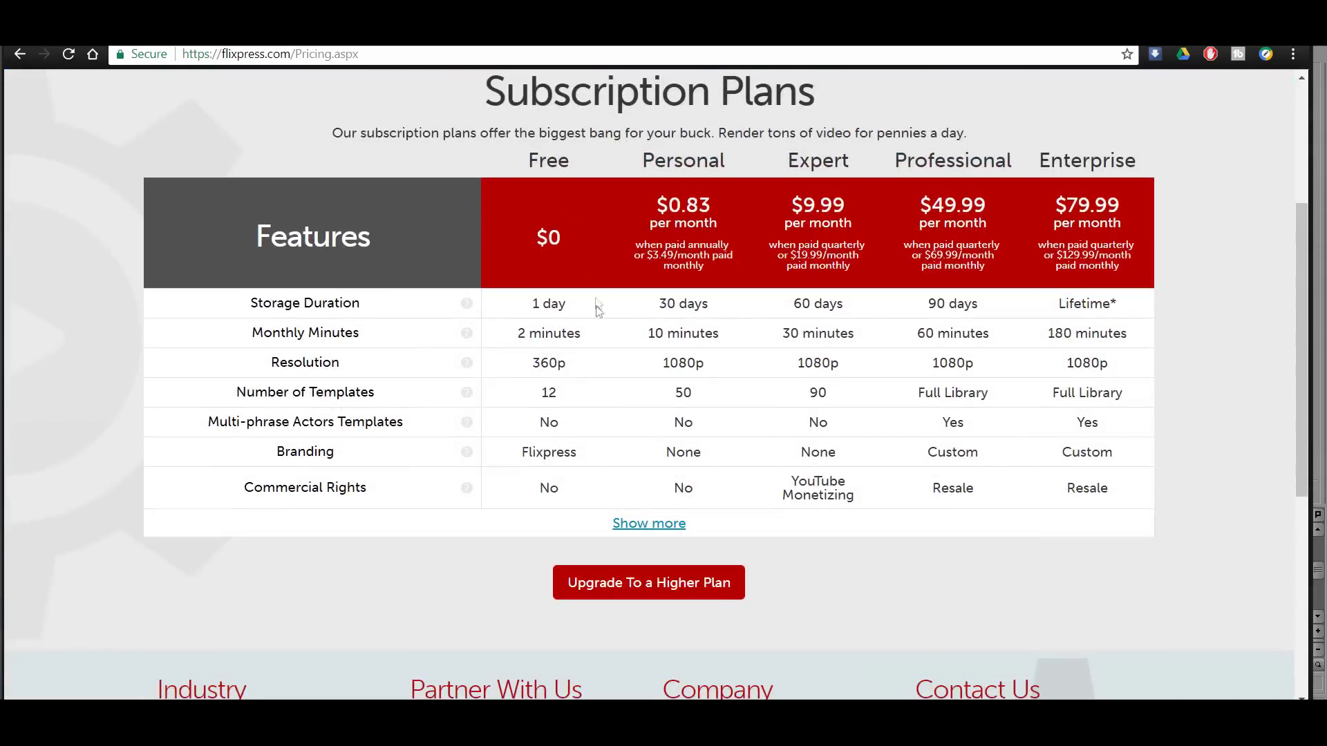
scroll(487, 283, up, 2)
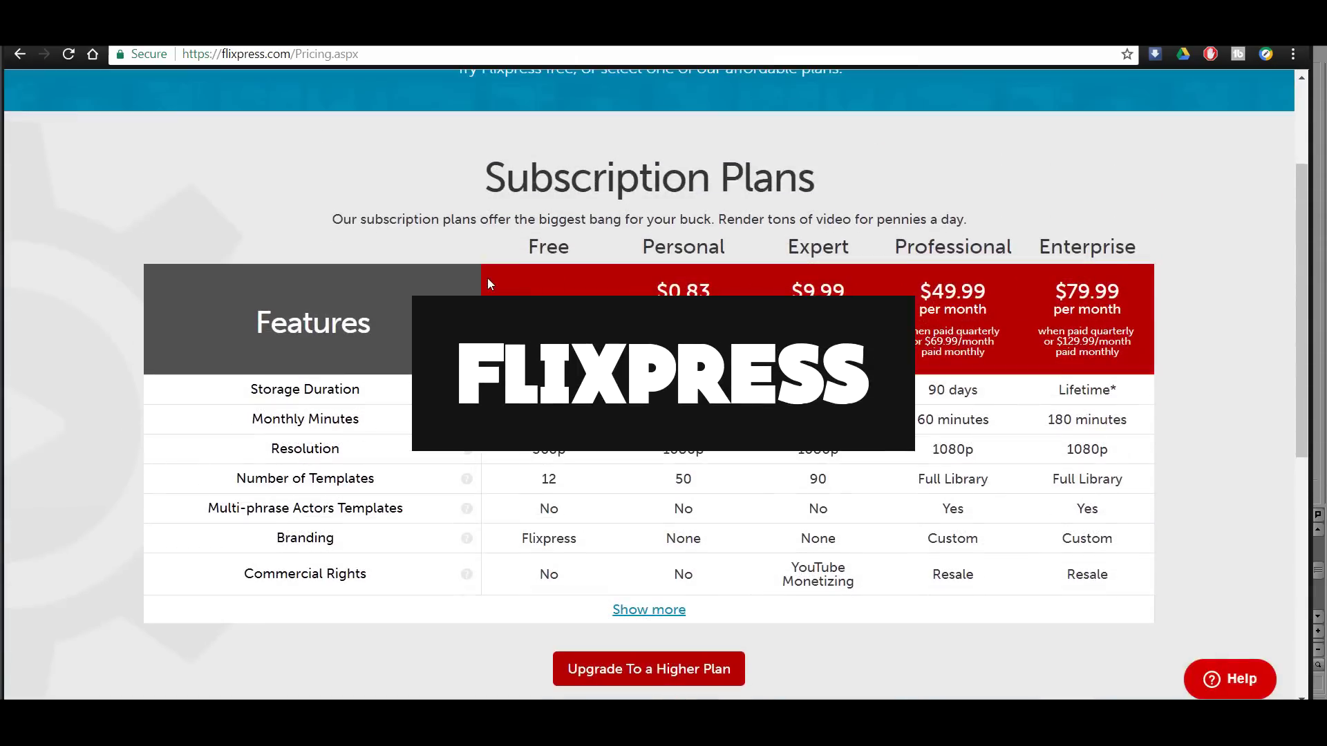
scroll(488, 277, up, 1)
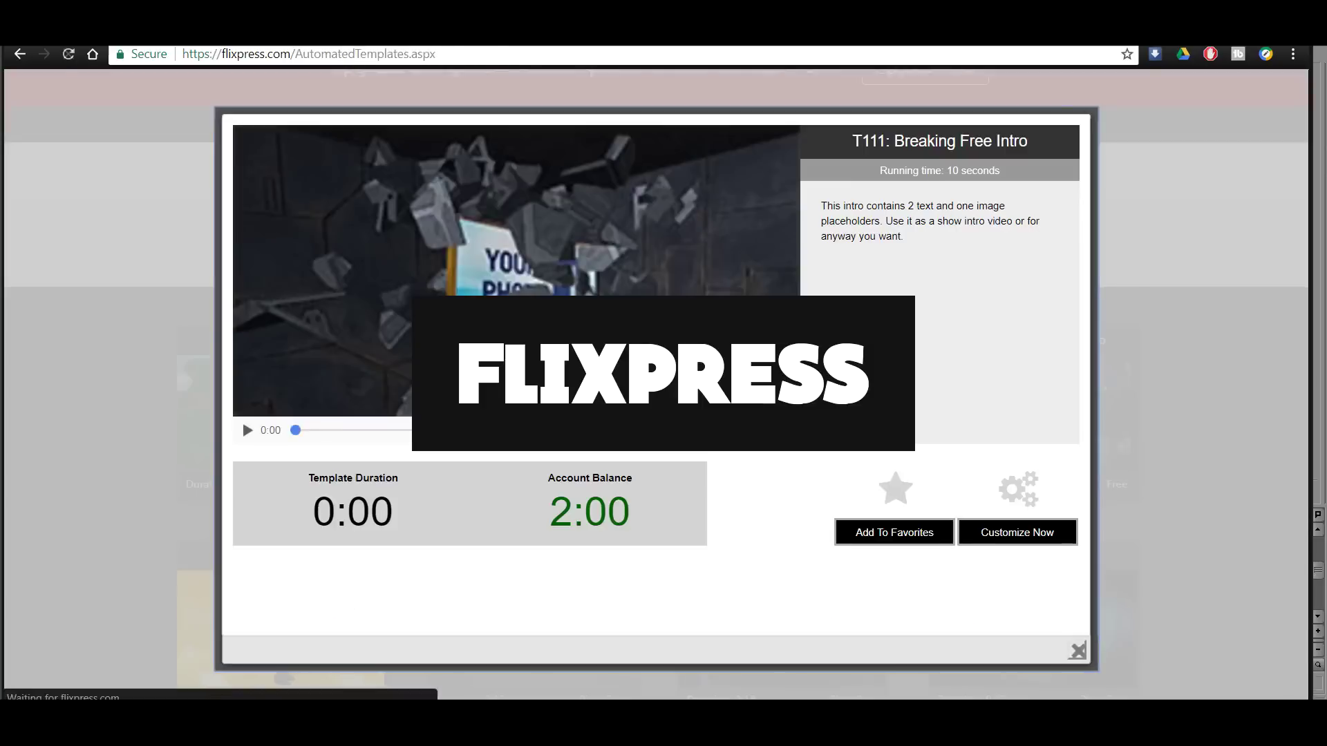
Customize Breaking Free by uploading car.png from Downloads and accepting the crop.
click(1035, 534)
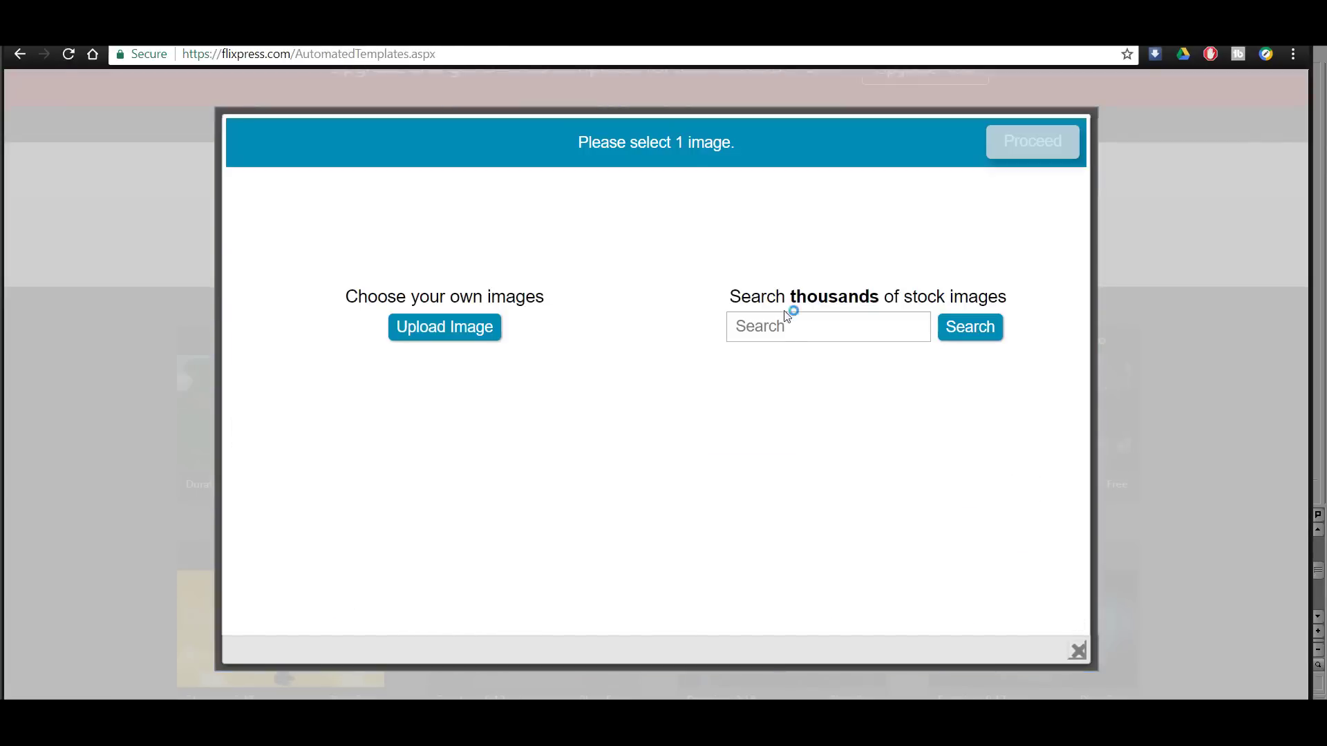
click(463, 327)
scroll(356, 287, up, 3)
click(338, 313)
text(car)
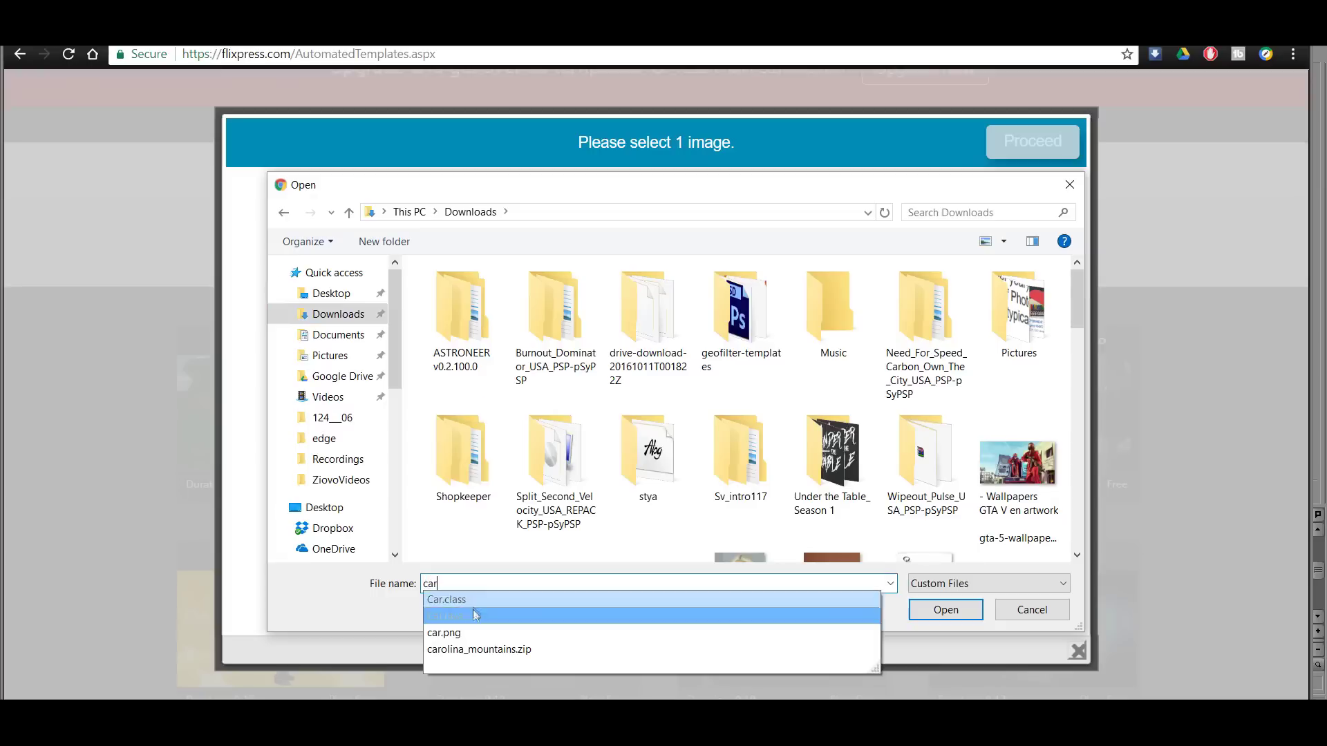
click(957, 606)
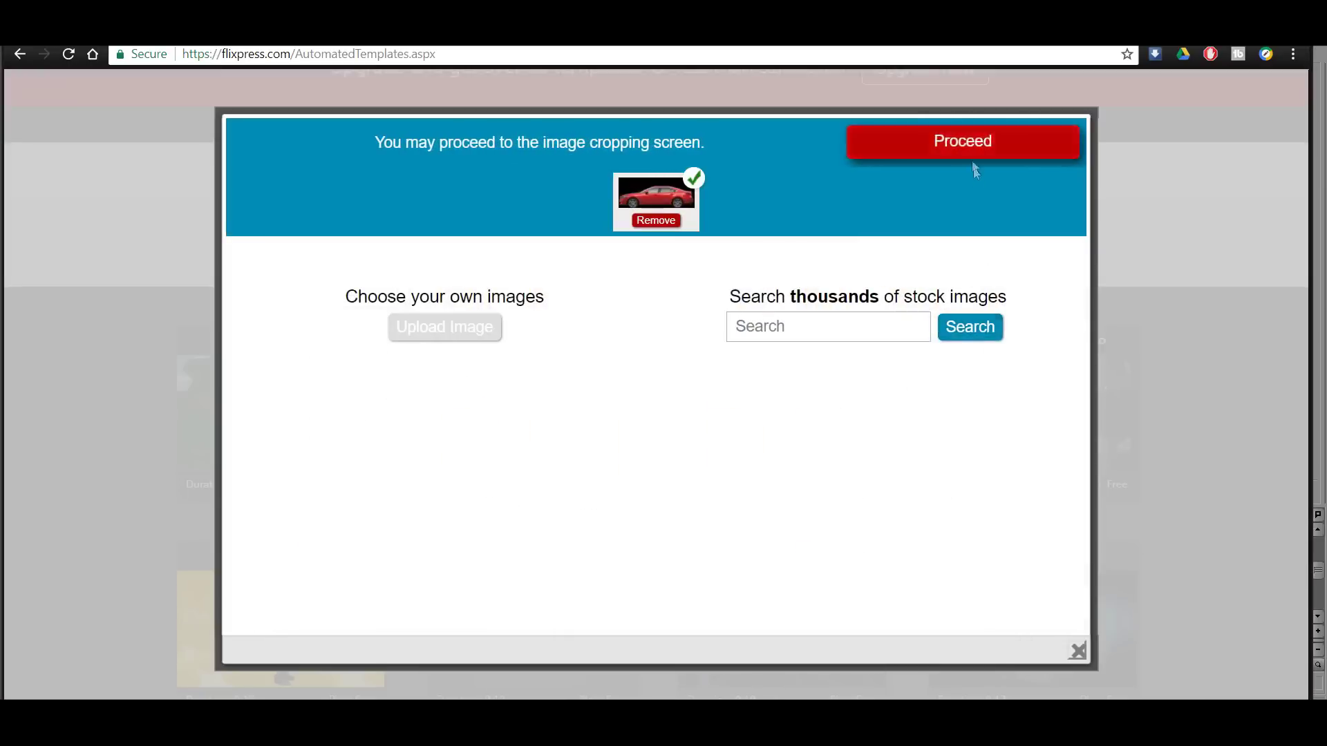
click(967, 147)
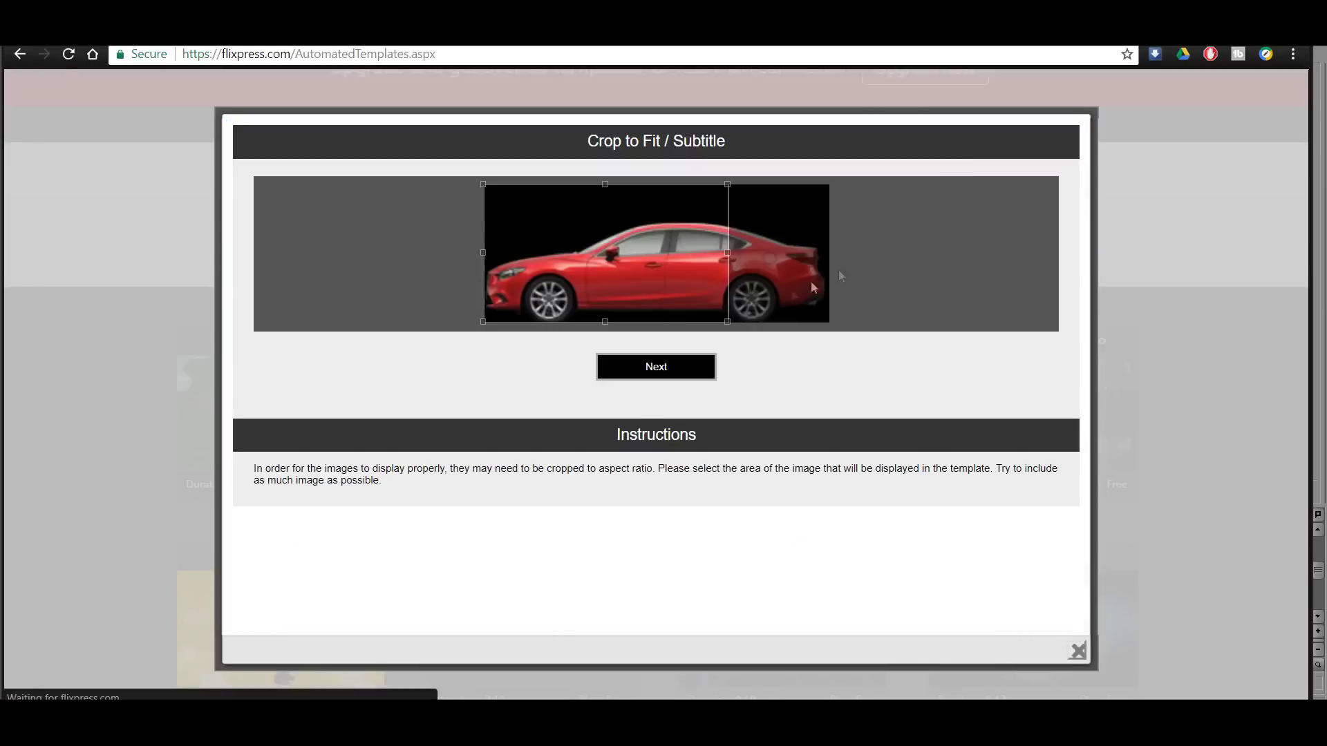
click(662, 371)
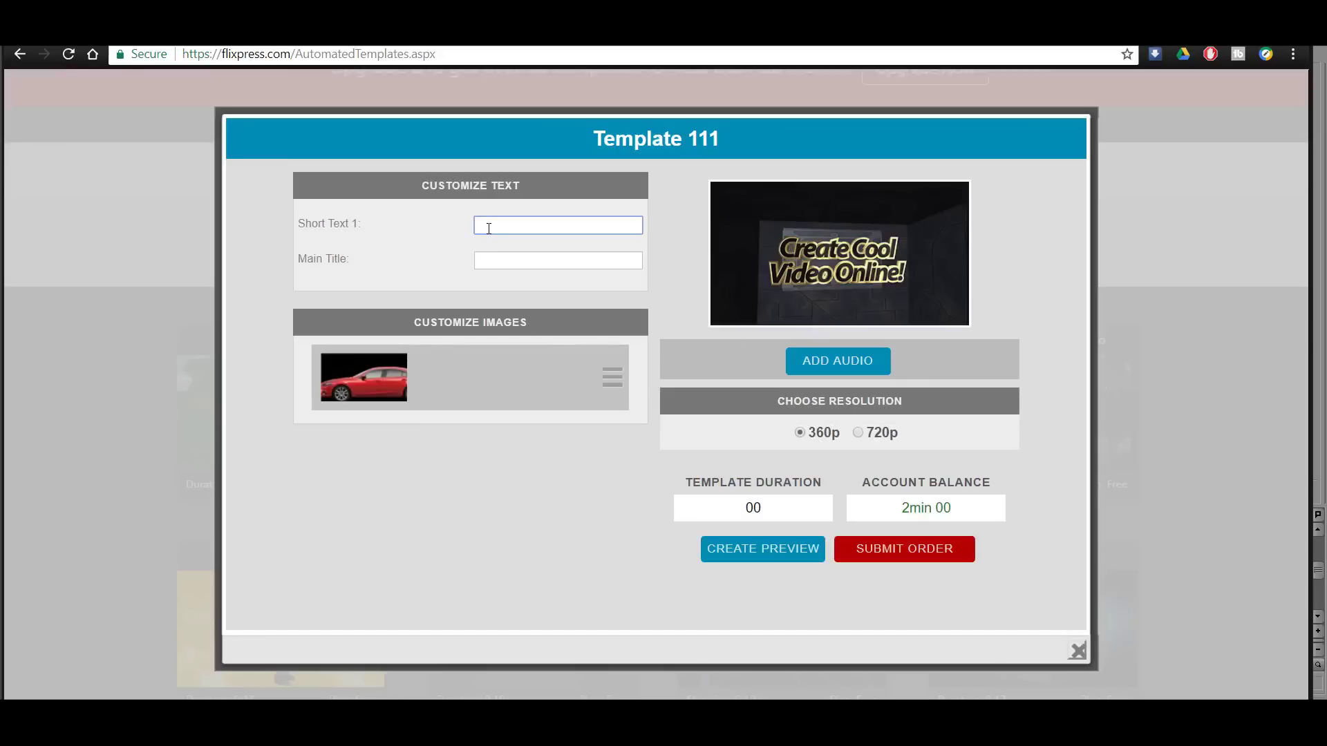
Set the template's Short Text 1 to 'Car Videos'.
click(489, 228)
text(Car Videos)
key(Tab)
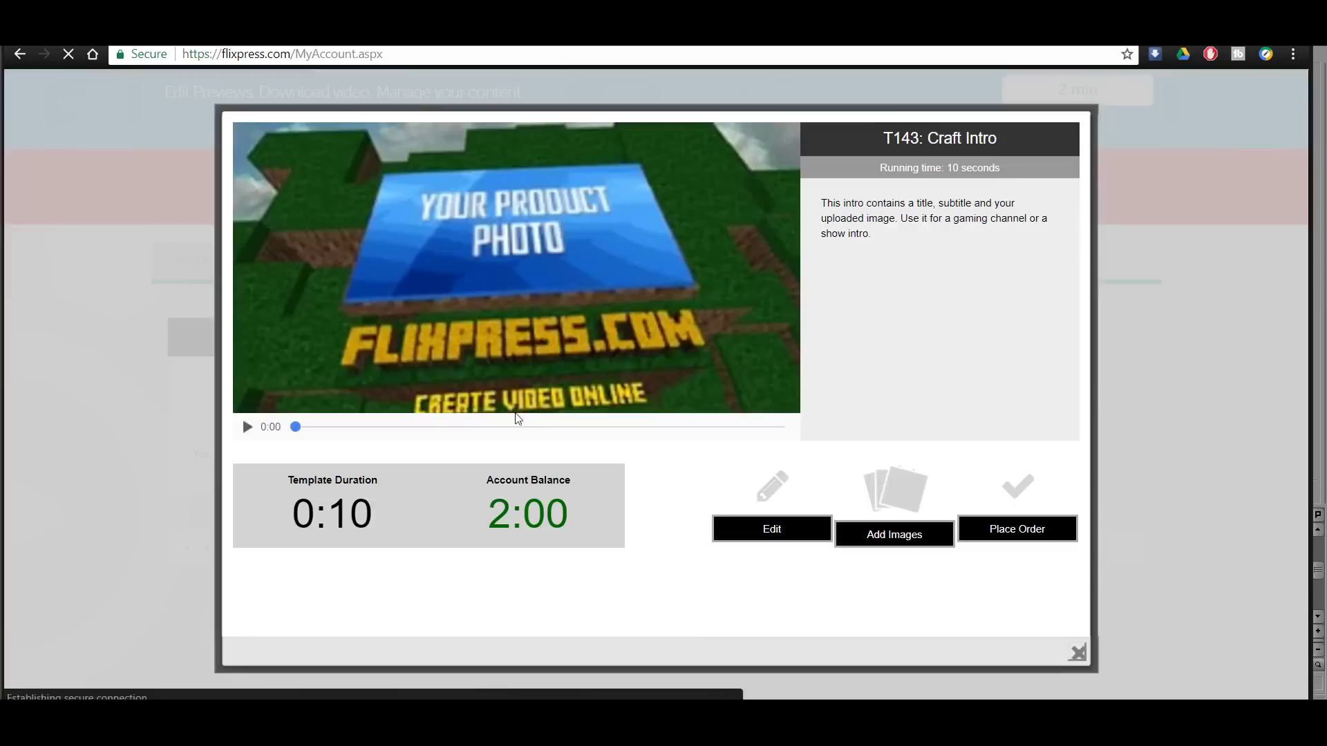
Play the T143: Craft Intro sample video.
click(247, 428)
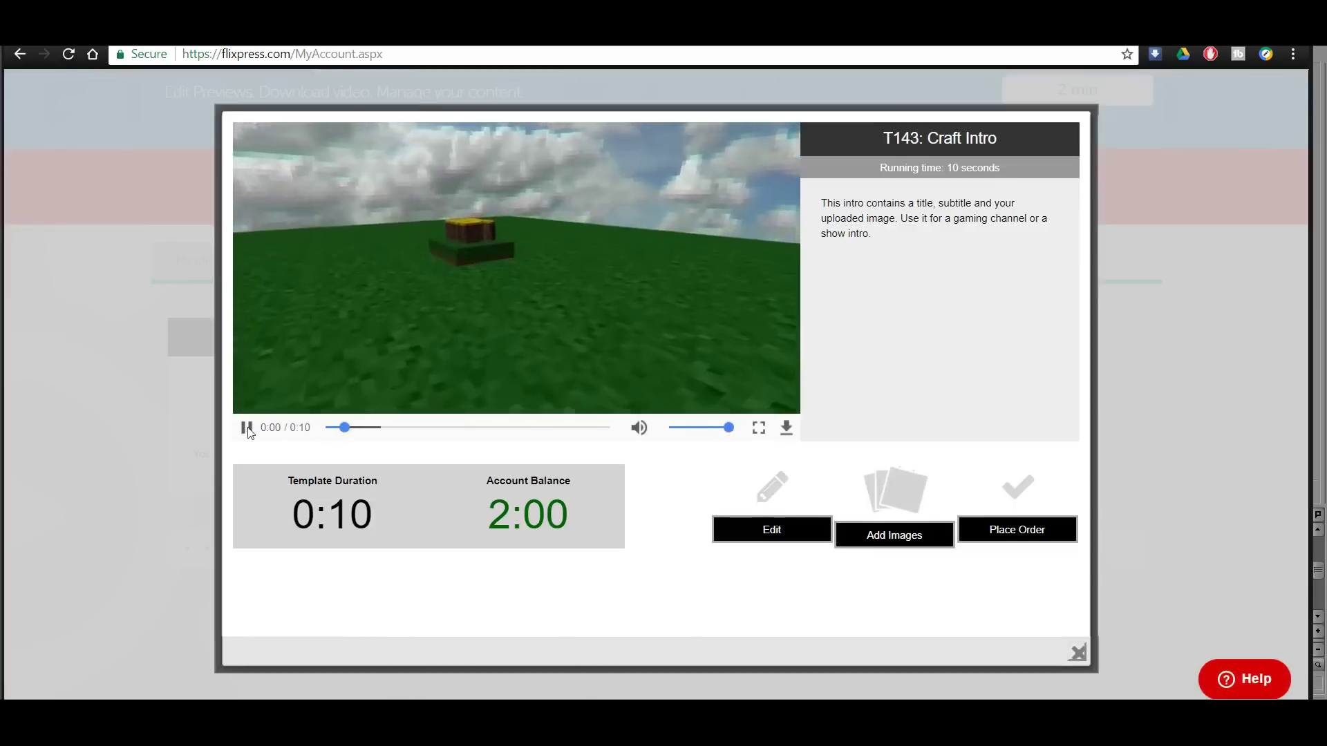